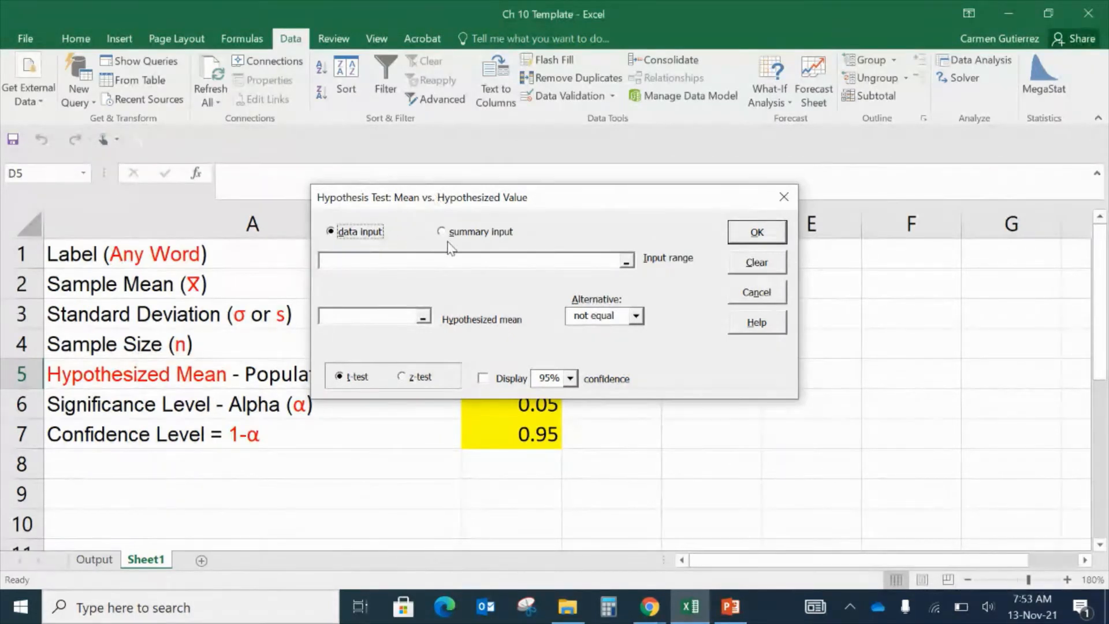
{"action": "left_click", "coordinate": [482, 231]}
{"action": "left_click", "coordinate": [483, 236]}
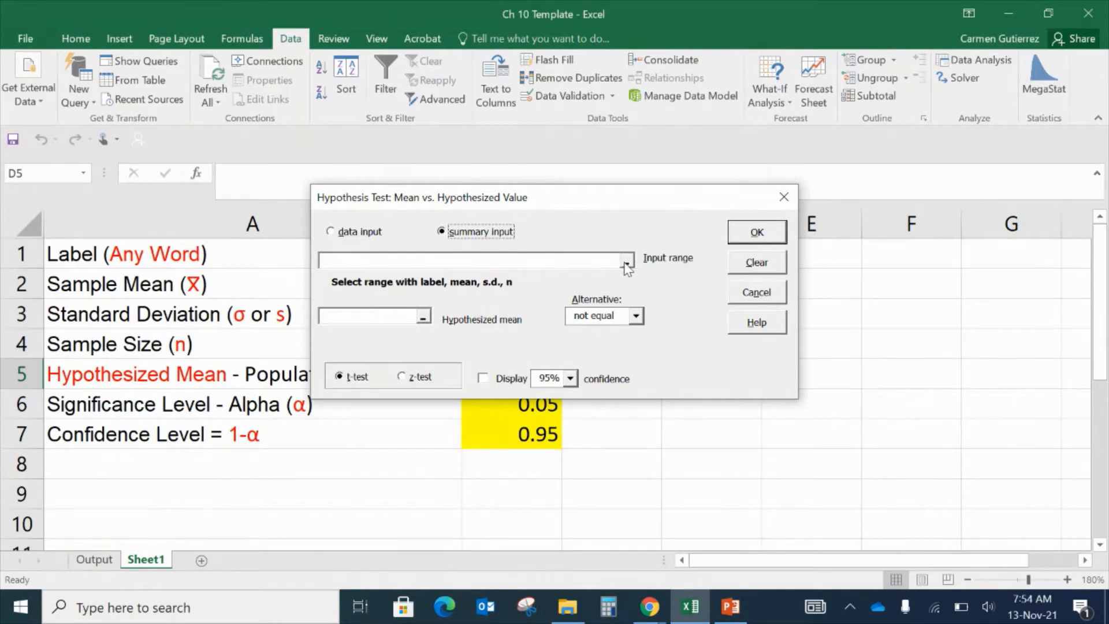
{"action": "left_click", "coordinate": [585, 263]}
{"action": "left_click_drag", "start_coordinate": [581, 199], "coordinate": [824, 175]}
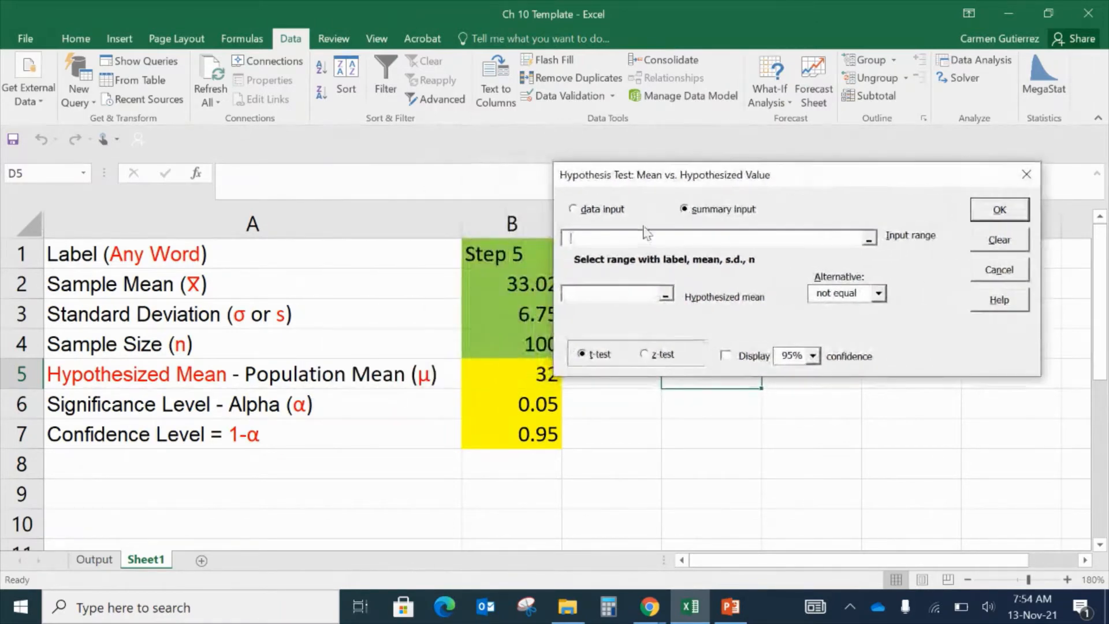
{"action": "left_click_drag", "start_coordinate": [529, 283], "coordinate": [520, 350]}
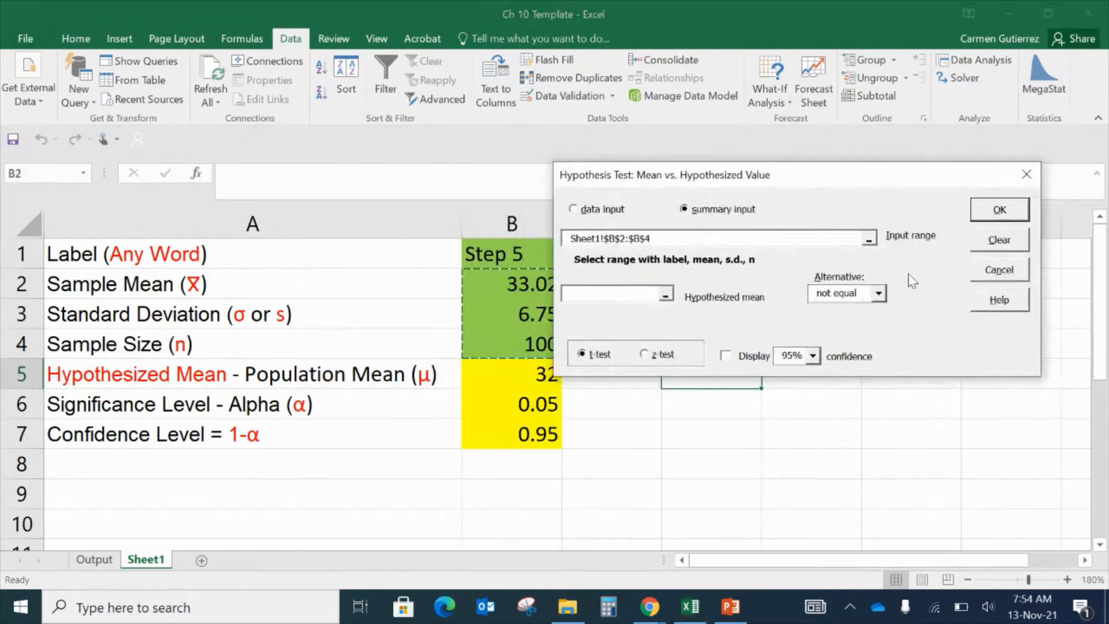
{"action": "left_click", "coordinate": [1011, 244]}
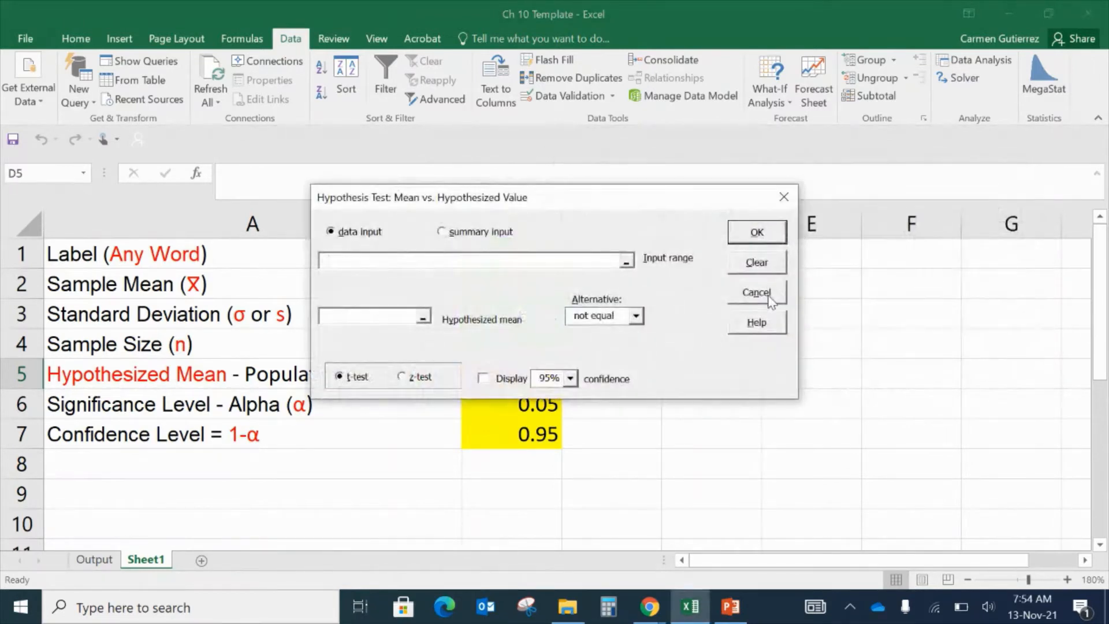
{"action": "left_click", "coordinate": [766, 295]}
{"action": "left_click", "coordinate": [776, 243]}
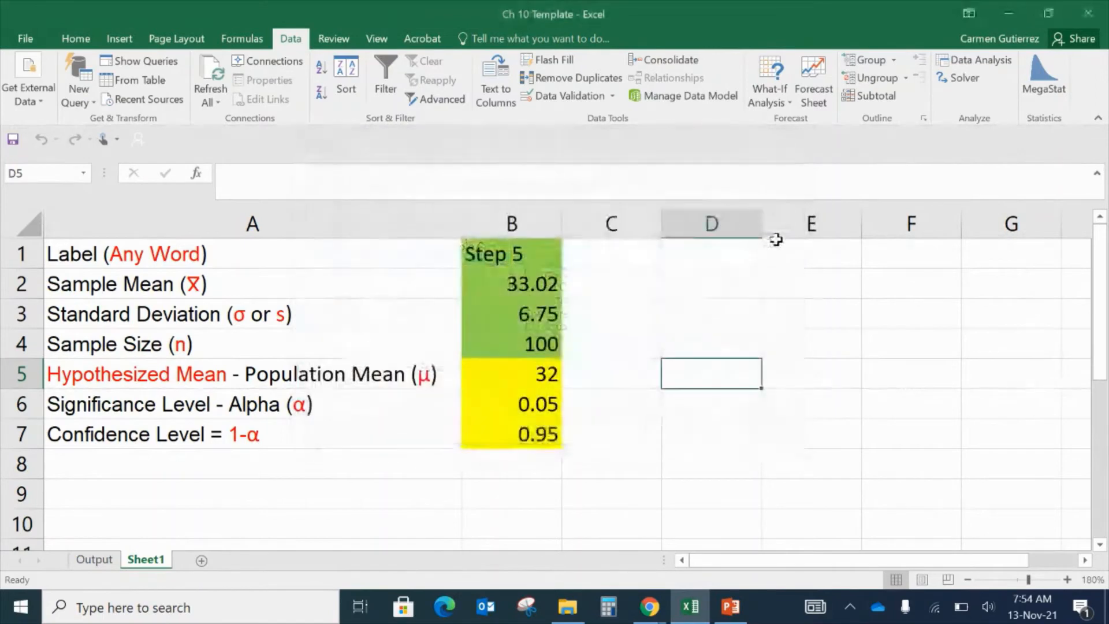
- Fill the summary input cells B1 through B4 with the standard blue color
{"action": "left_click", "coordinate": [824, 306]}
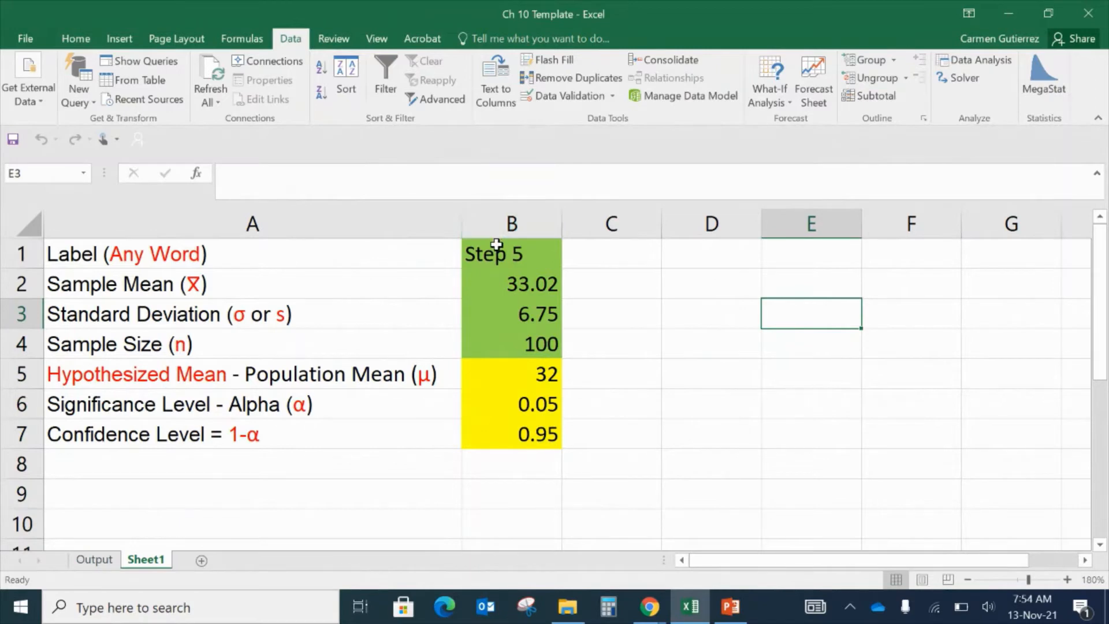
{"action": "left_click_drag", "start_coordinate": [496, 245], "coordinate": [498, 344]}
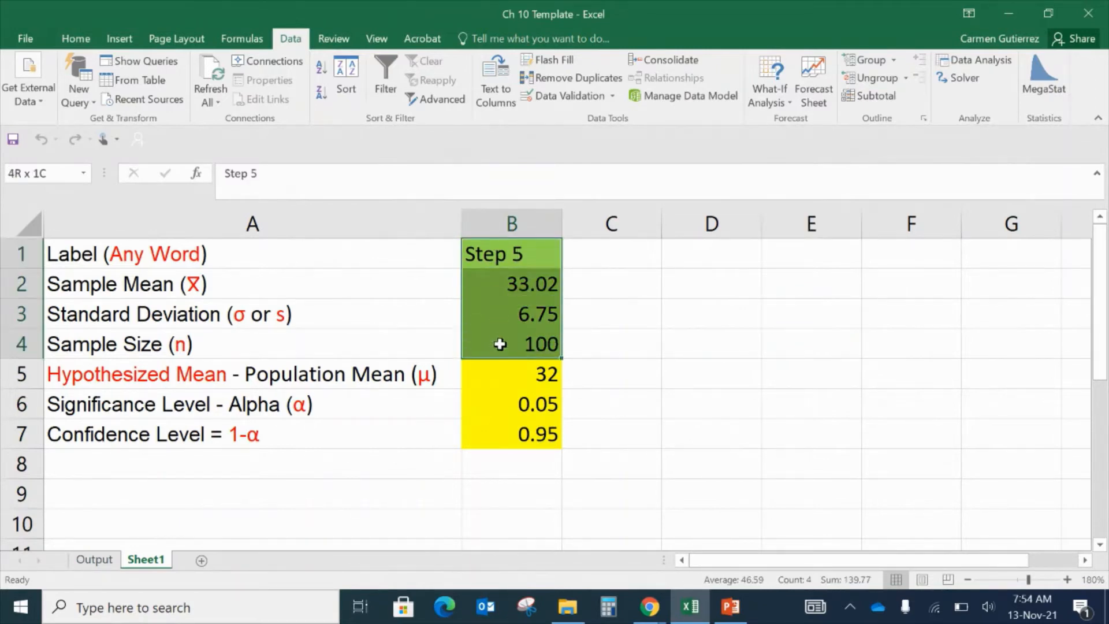
{"action": "left_click_drag", "start_coordinate": [503, 250], "coordinate": [498, 346]}
{"action": "left_click", "coordinate": [77, 38]}
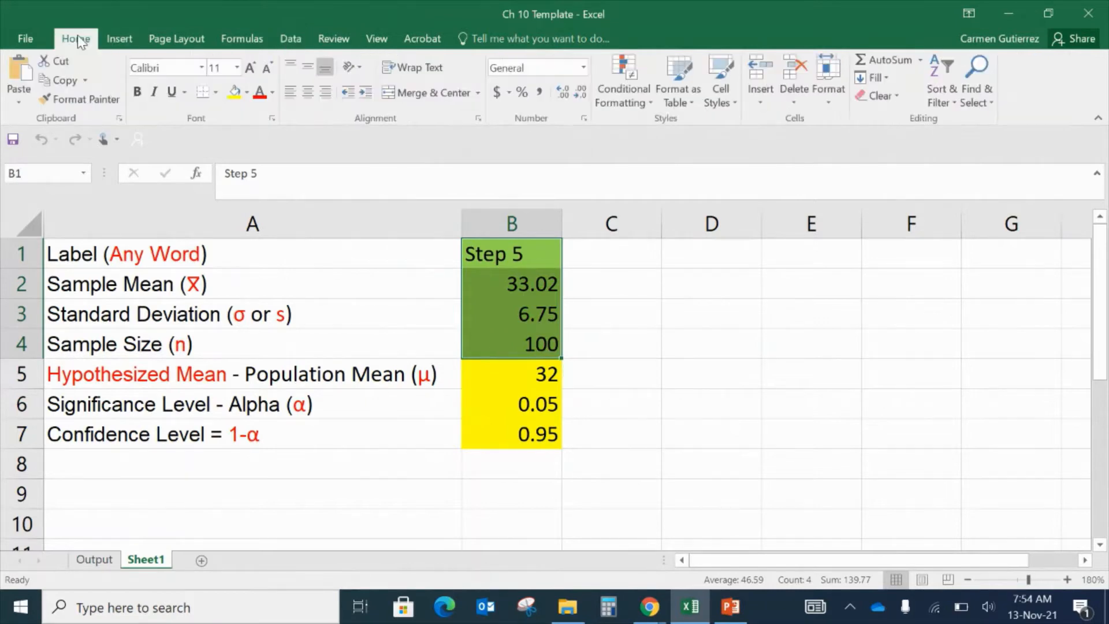
{"action": "left_click", "coordinate": [247, 93]}
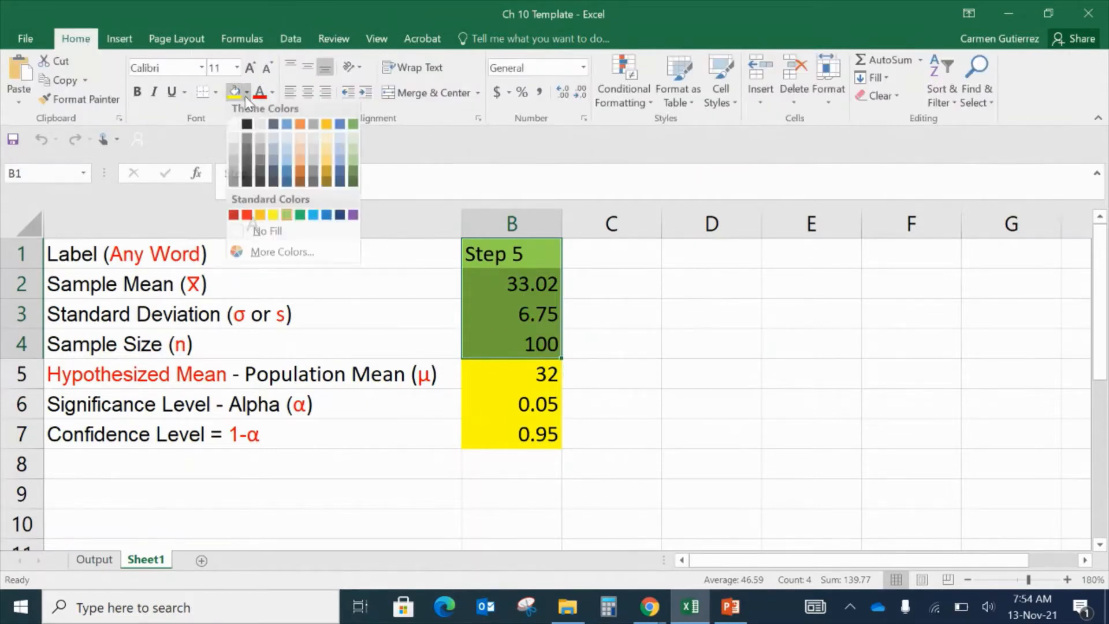
{"action": "left_click", "coordinate": [314, 219]}
- Examine the labels in column A and the summary and test values in column B
{"action": "left_click", "coordinate": [653, 317]}
{"action": "left_click_drag", "start_coordinate": [549, 265], "coordinate": [529, 351]}
{"action": "left_click", "coordinate": [622, 348]}
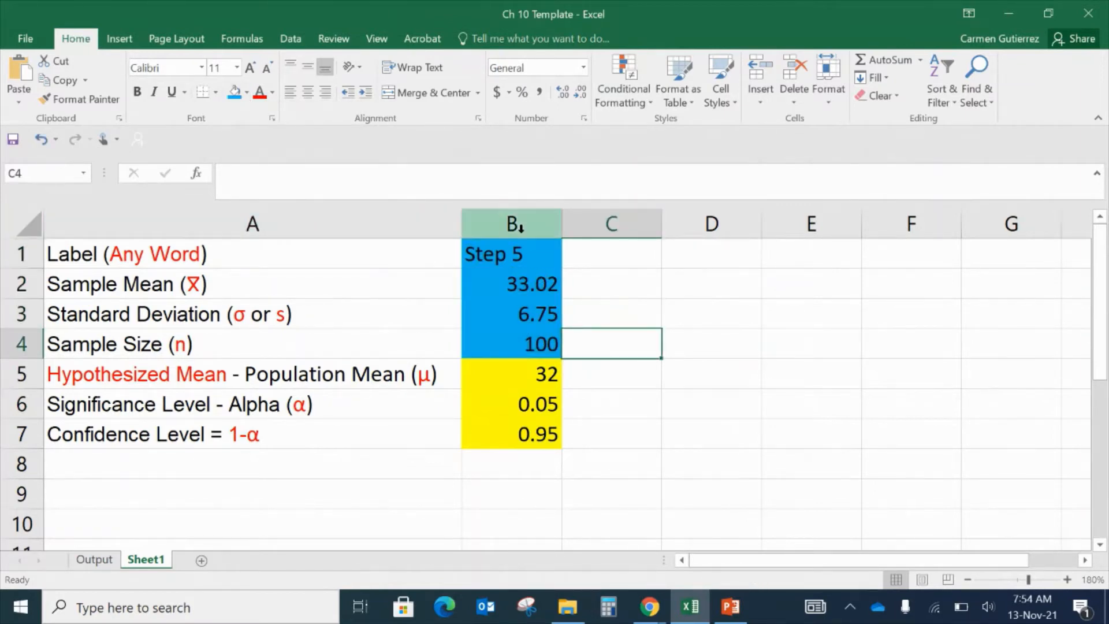
{"action": "left_click", "coordinate": [523, 256]}
{"action": "left_click_drag", "start_coordinate": [313, 260], "coordinate": [299, 451]}
{"action": "left_click_drag", "start_coordinate": [513, 283], "coordinate": [514, 436]}
{"action": "left_click_drag", "start_coordinate": [401, 254], "coordinate": [390, 428]}
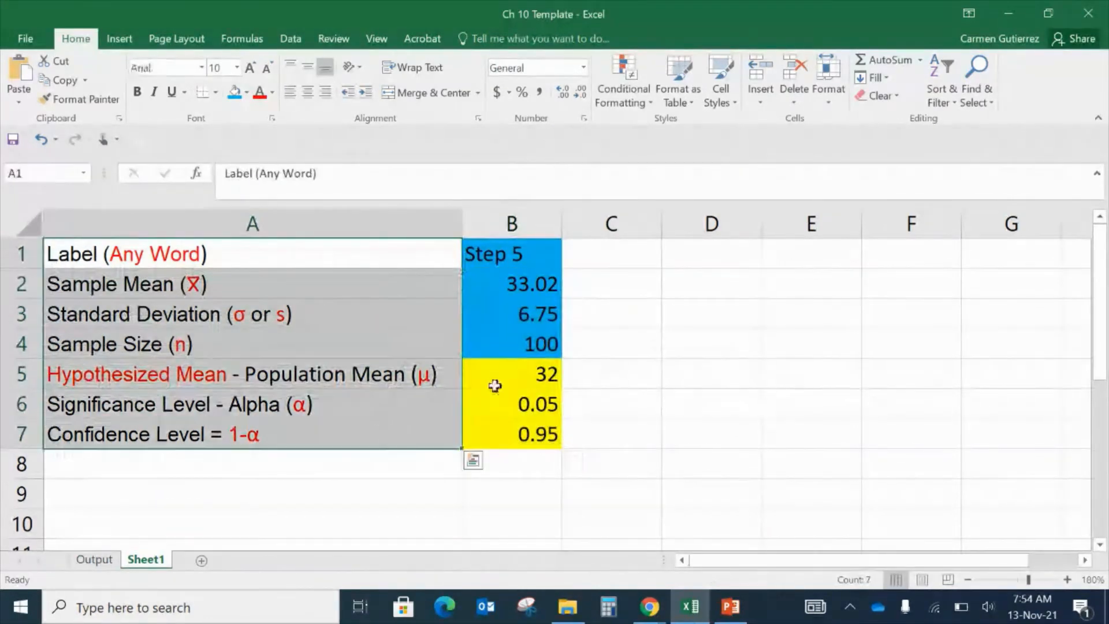
{"action": "left_click", "coordinate": [716, 362]}
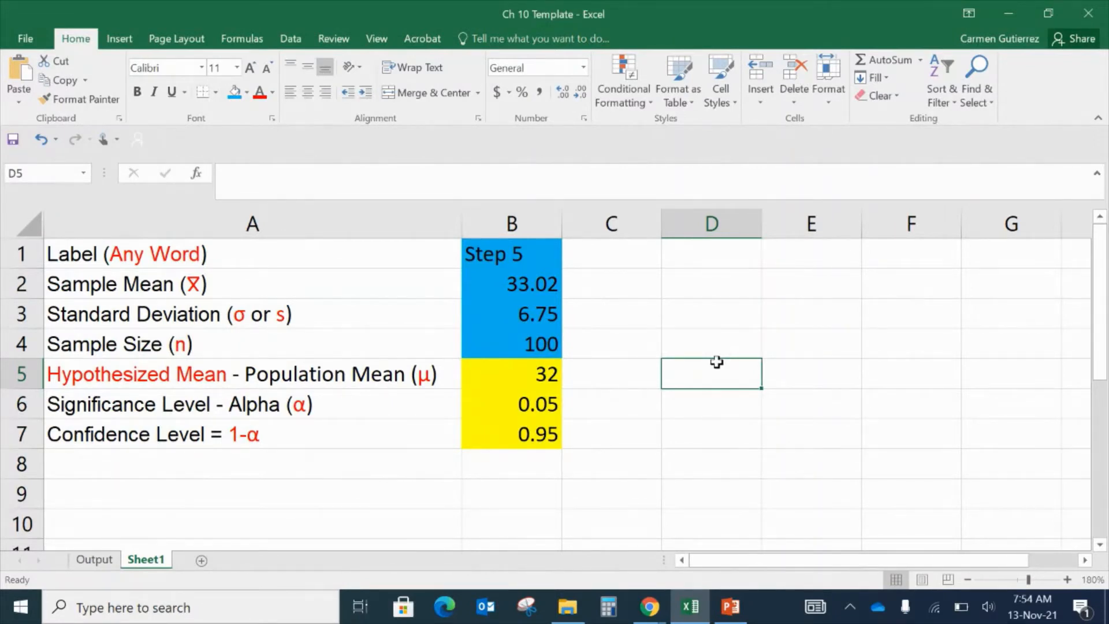
{"action": "double_click", "coordinate": [516, 9]}
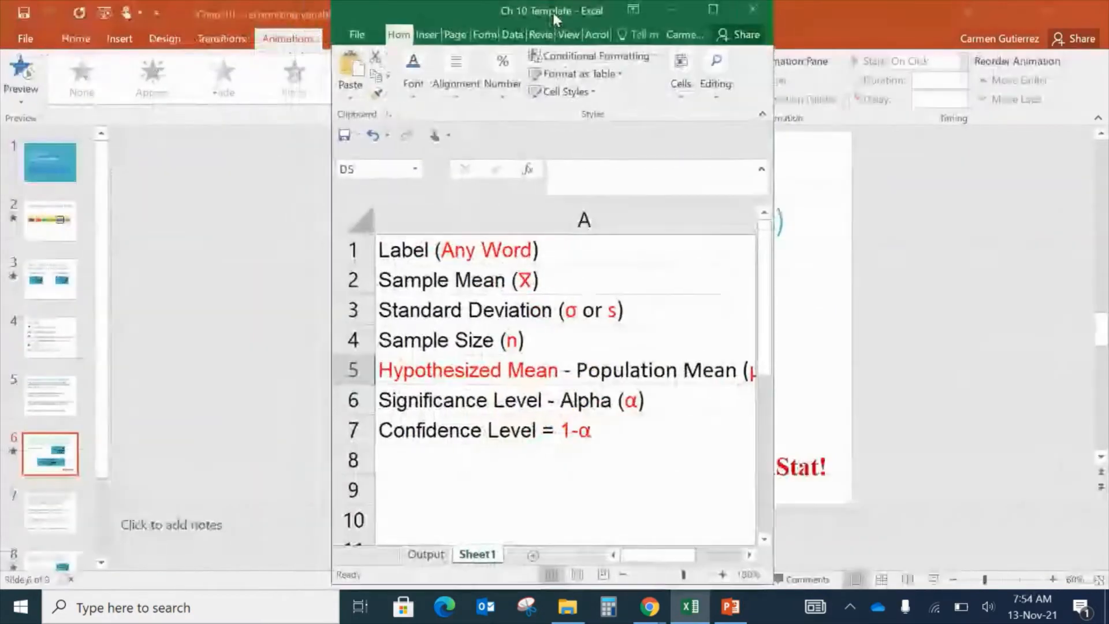
{"action": "left_click", "coordinate": [714, 14]}
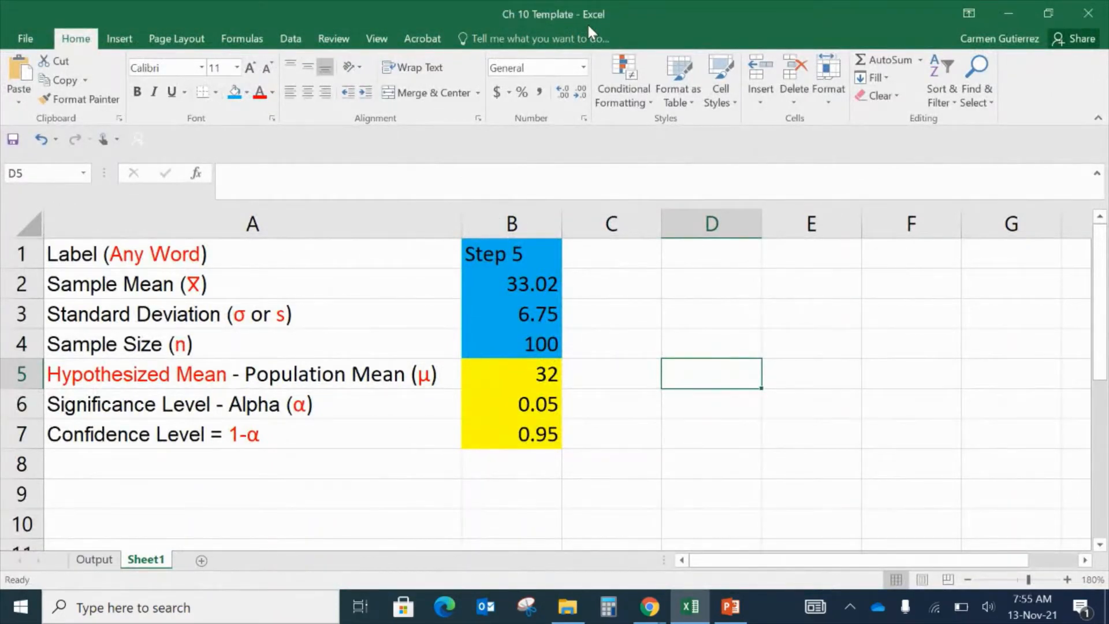
- Review the summary range B1:B4 holding the label, sample mean, standard deviation and sample size
{"action": "left_click", "coordinate": [602, 317]}
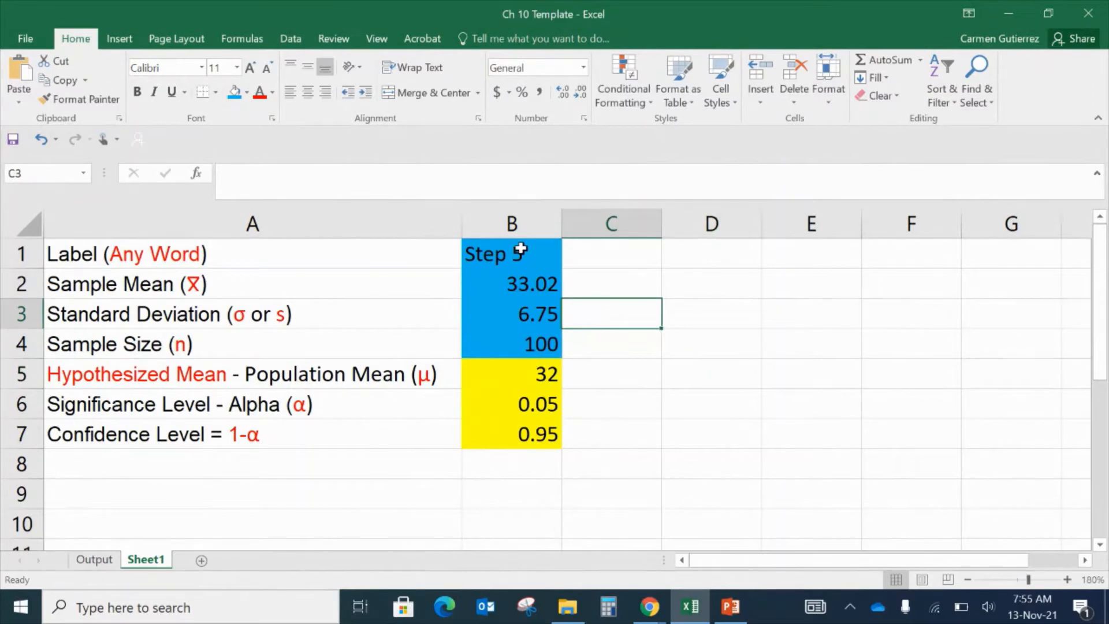
{"action": "left_click_drag", "start_coordinate": [521, 249], "coordinate": [518, 345]}
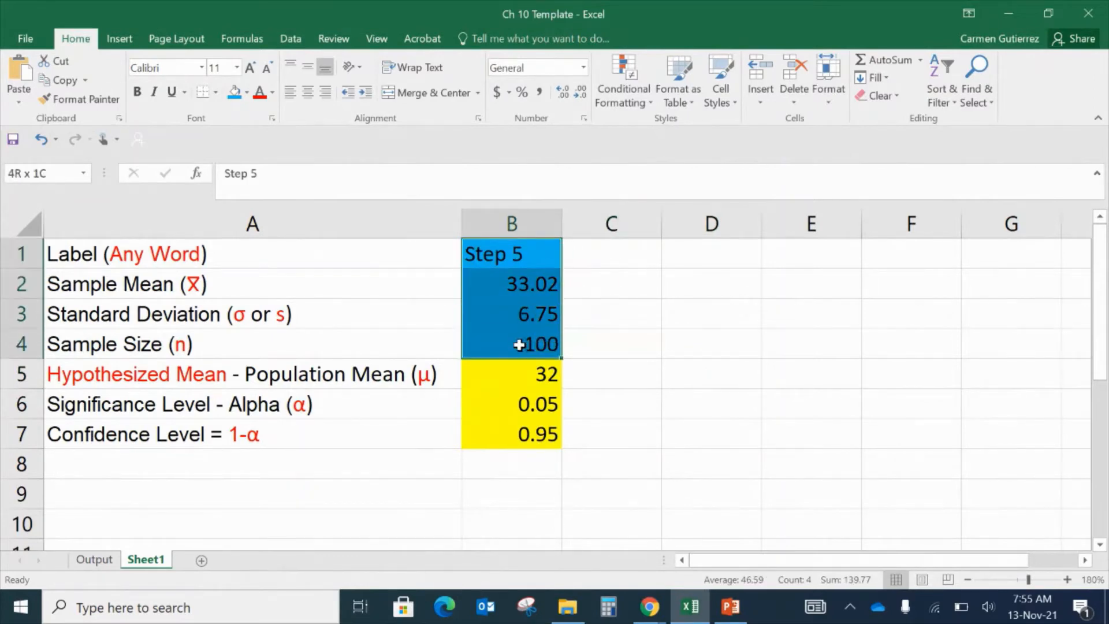
{"action": "left_click_drag", "start_coordinate": [383, 250], "coordinate": [378, 450]}
{"action": "left_click", "coordinate": [633, 442]}
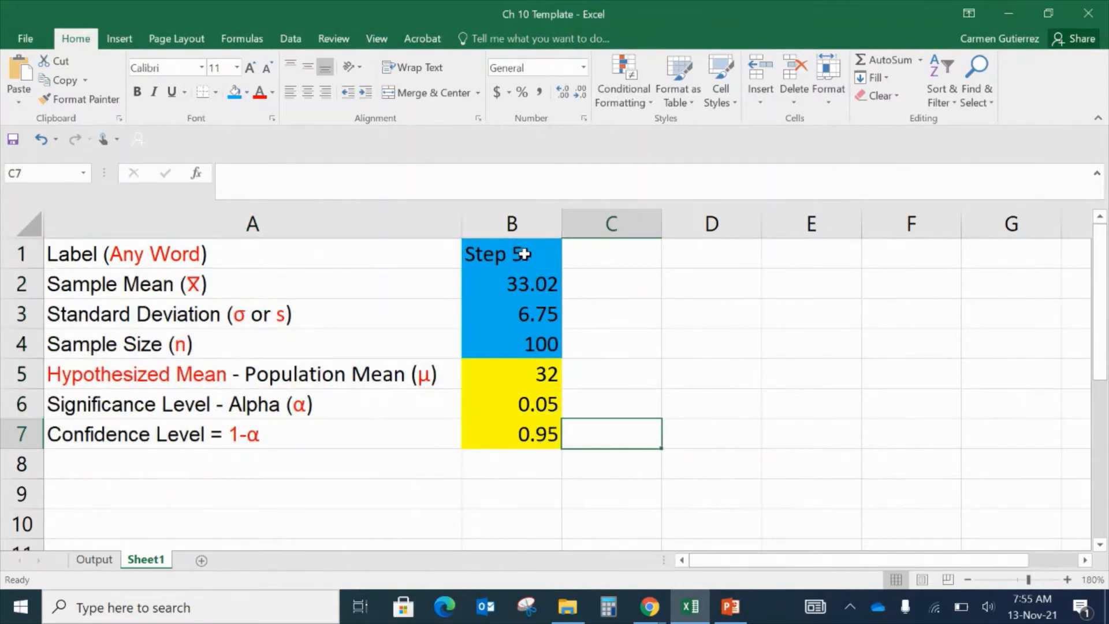
{"action": "left_click_drag", "start_coordinate": [524, 255], "coordinate": [538, 346]}
{"action": "left_click", "coordinate": [547, 258]}
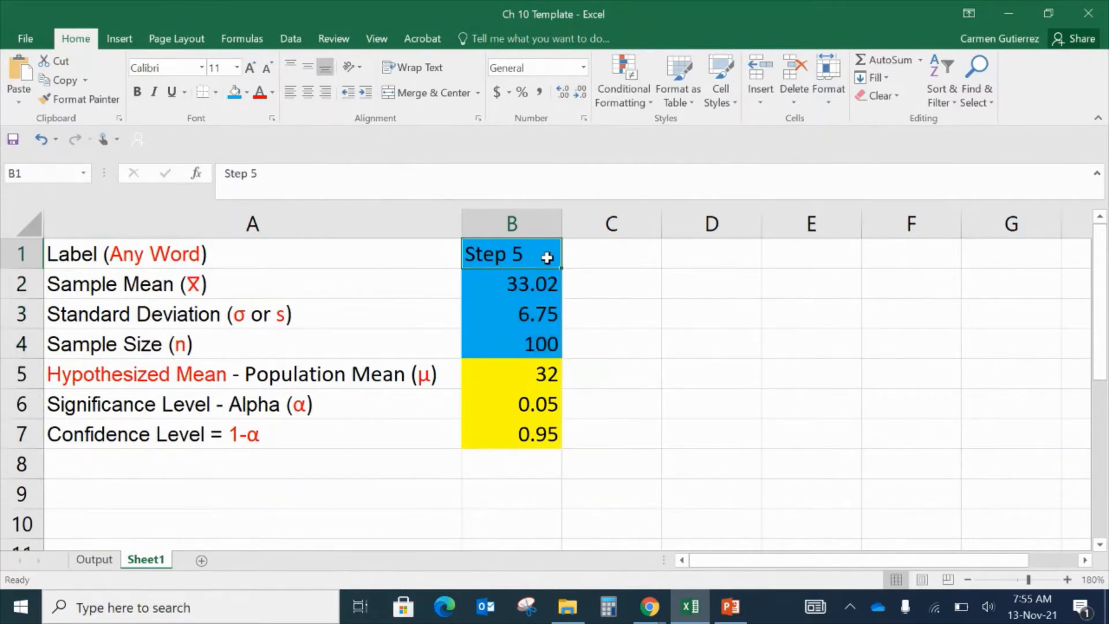
{"action": "left_click", "coordinate": [397, 259]}
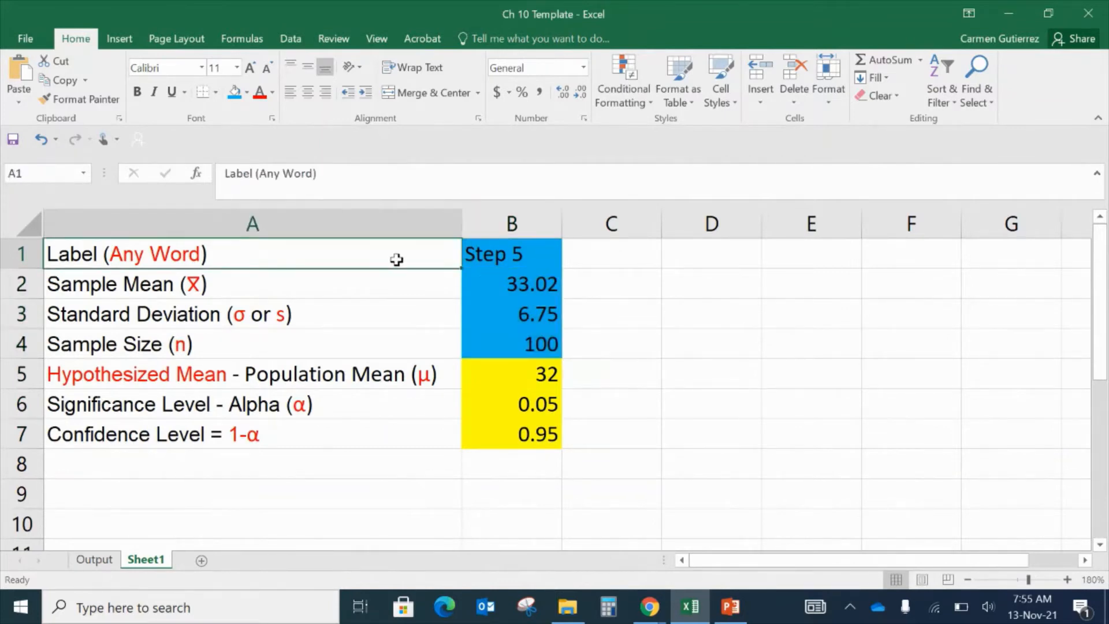
{"action": "left_click", "coordinate": [530, 255]}
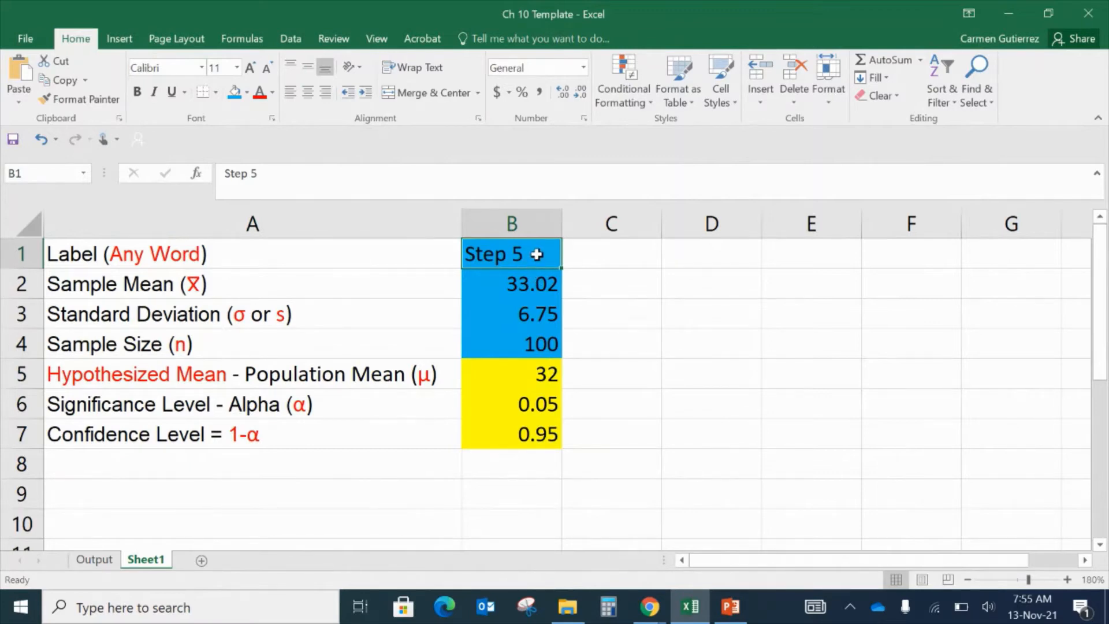
{"action": "left_click_drag", "start_coordinate": [537, 255], "coordinate": [537, 349]}
{"action": "left_click", "coordinate": [542, 275]}
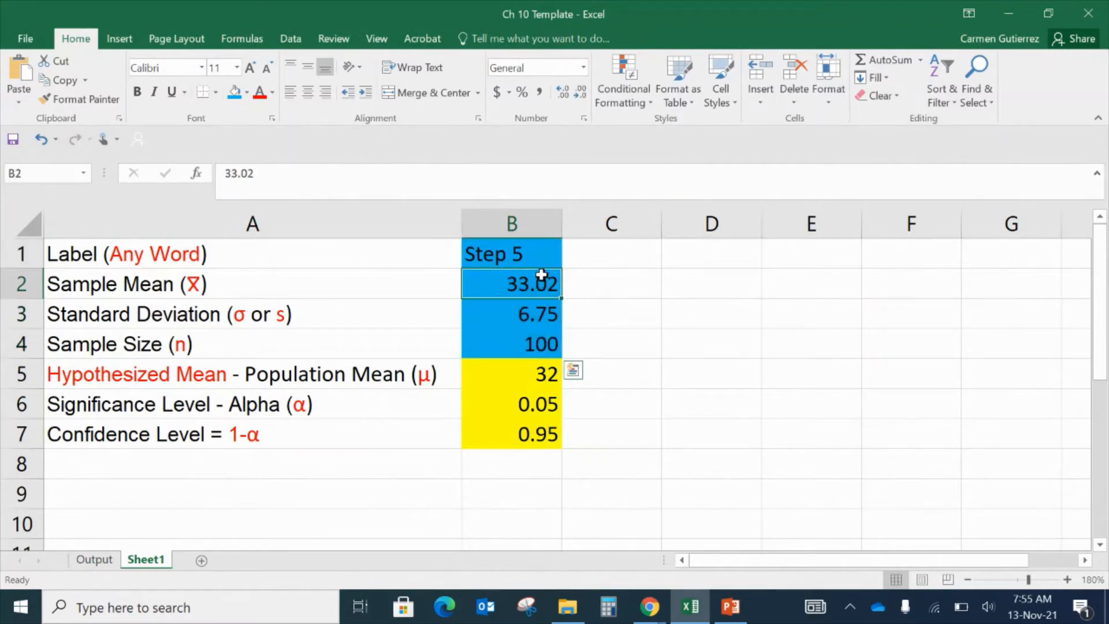
{"action": "left_click_drag", "start_coordinate": [542, 274], "coordinate": [547, 347]}
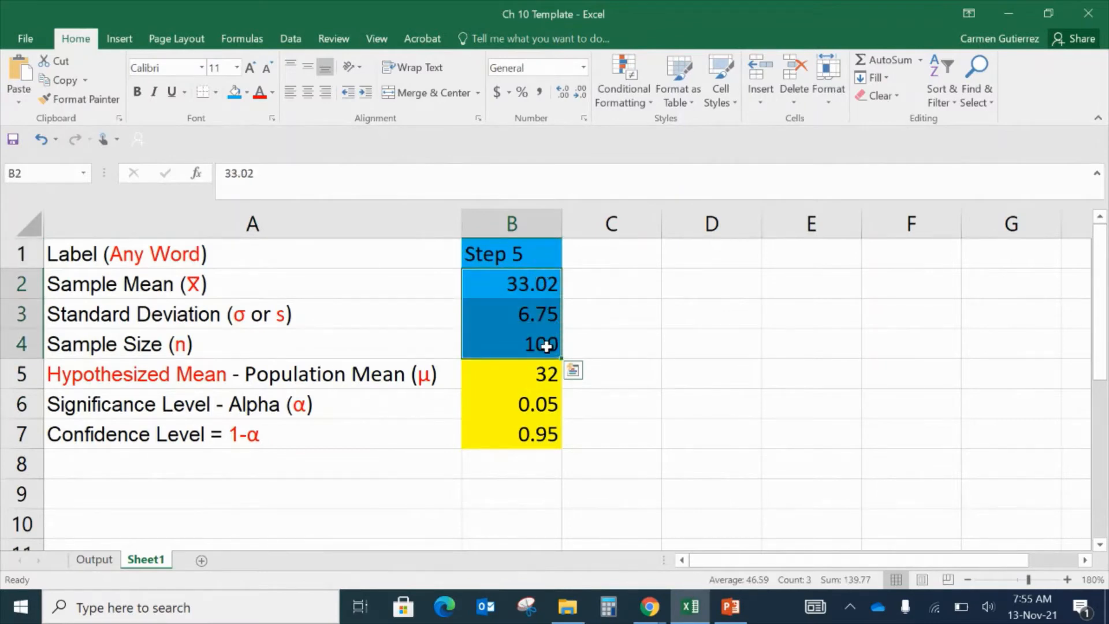
{"action": "left_click", "coordinate": [538, 252]}
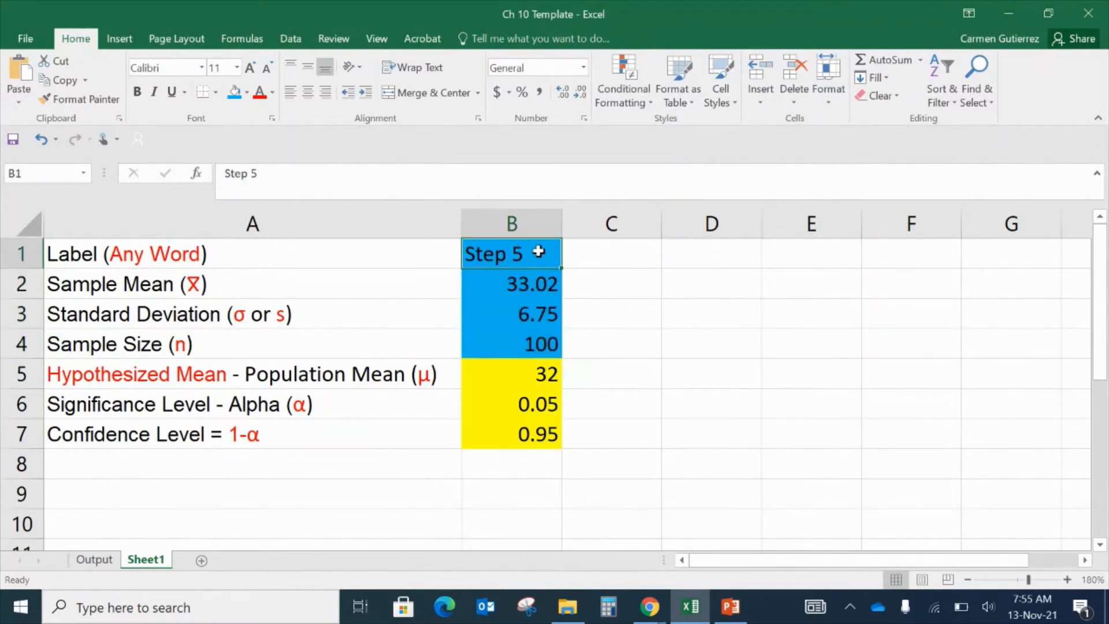
{"action": "left_click", "coordinate": [539, 280]}
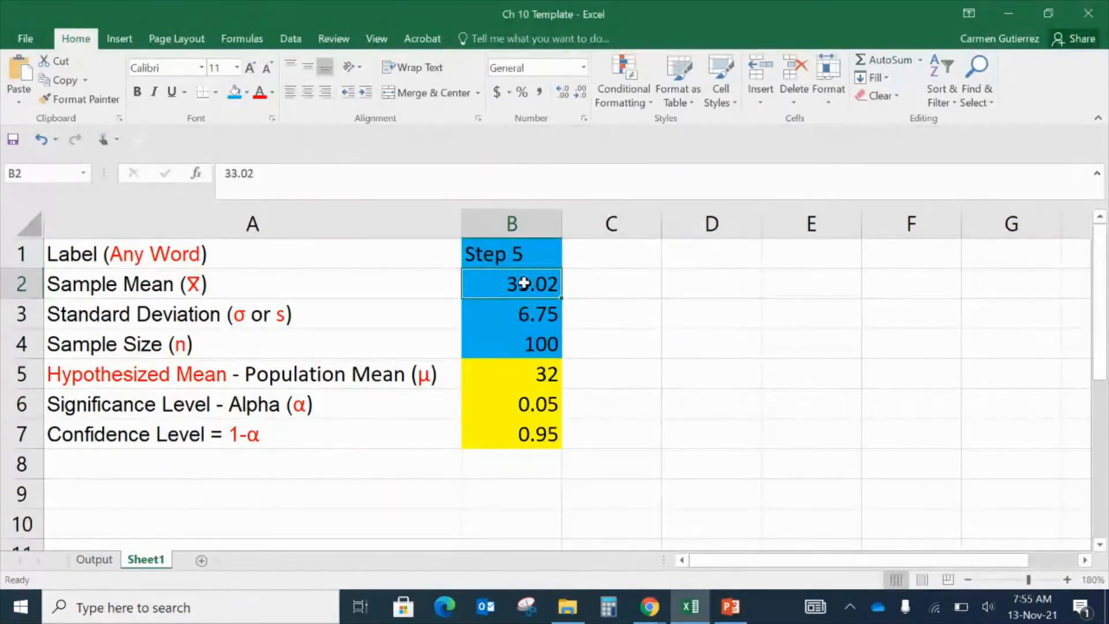
- Go through each row's label in column A alongside its value in column B
{"action": "left_click", "coordinate": [430, 250]}
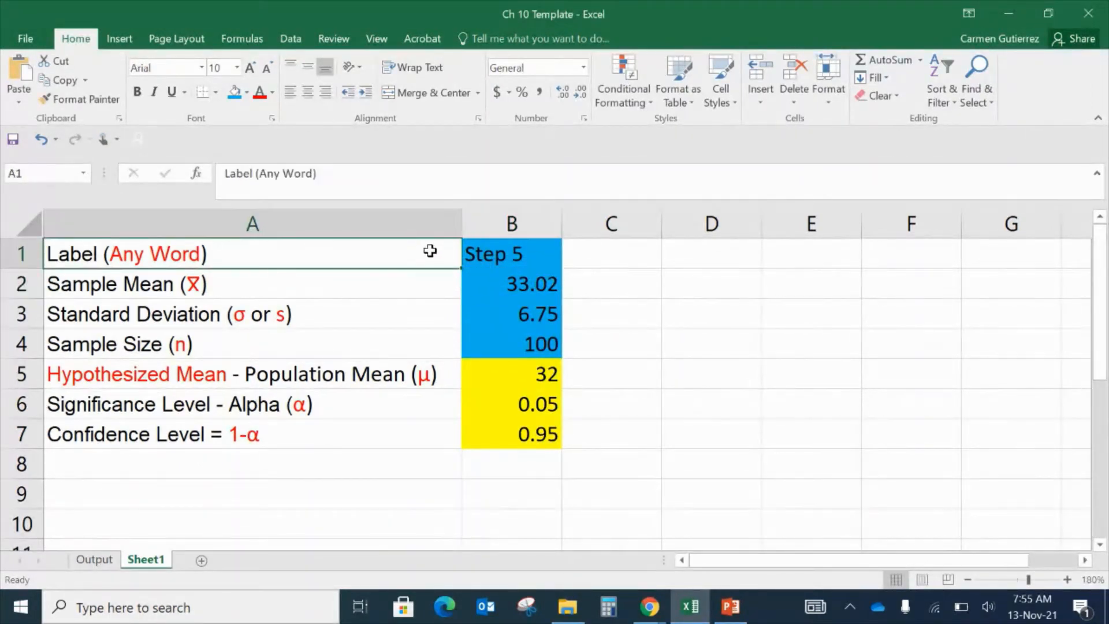
{"action": "left_click_drag", "start_coordinate": [430, 251], "coordinate": [491, 272]}
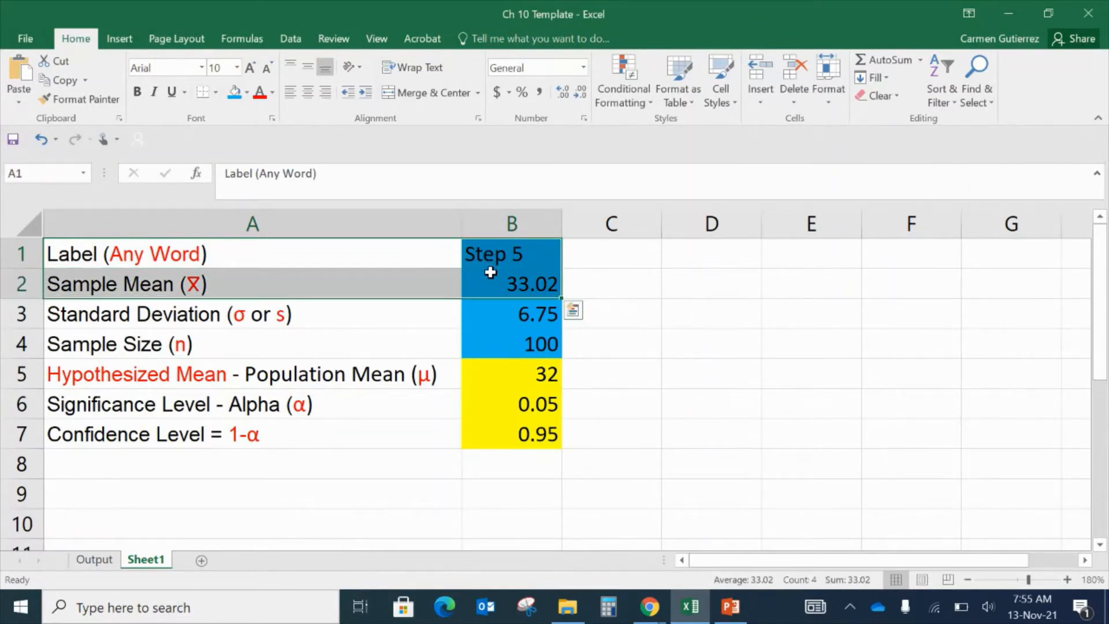
{"action": "left_click", "coordinate": [492, 286]}
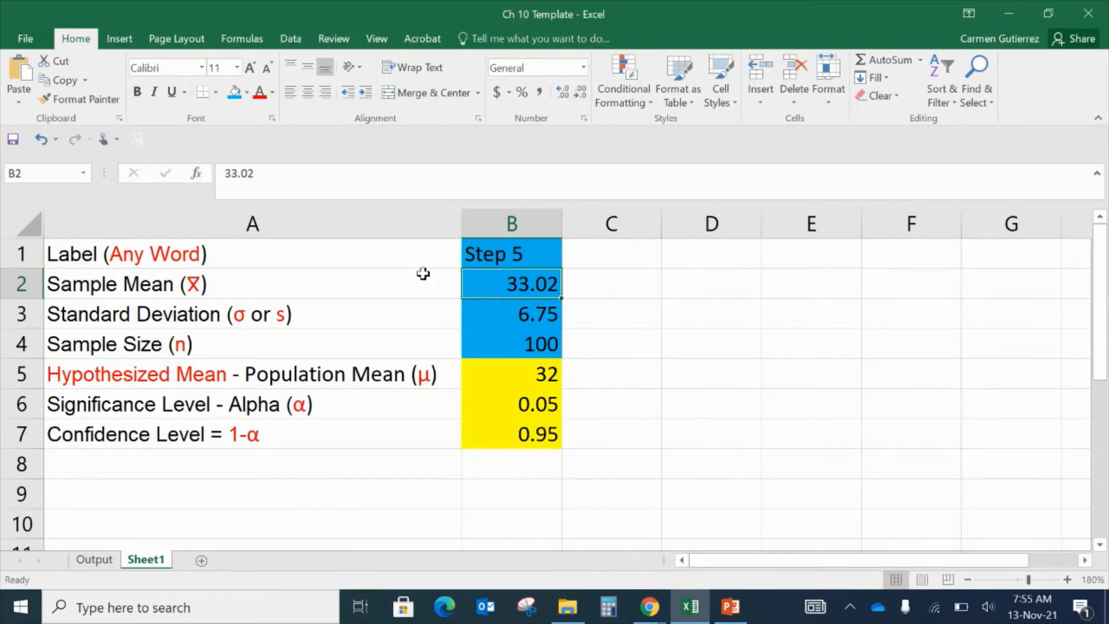
{"action": "left_click", "coordinate": [397, 284]}
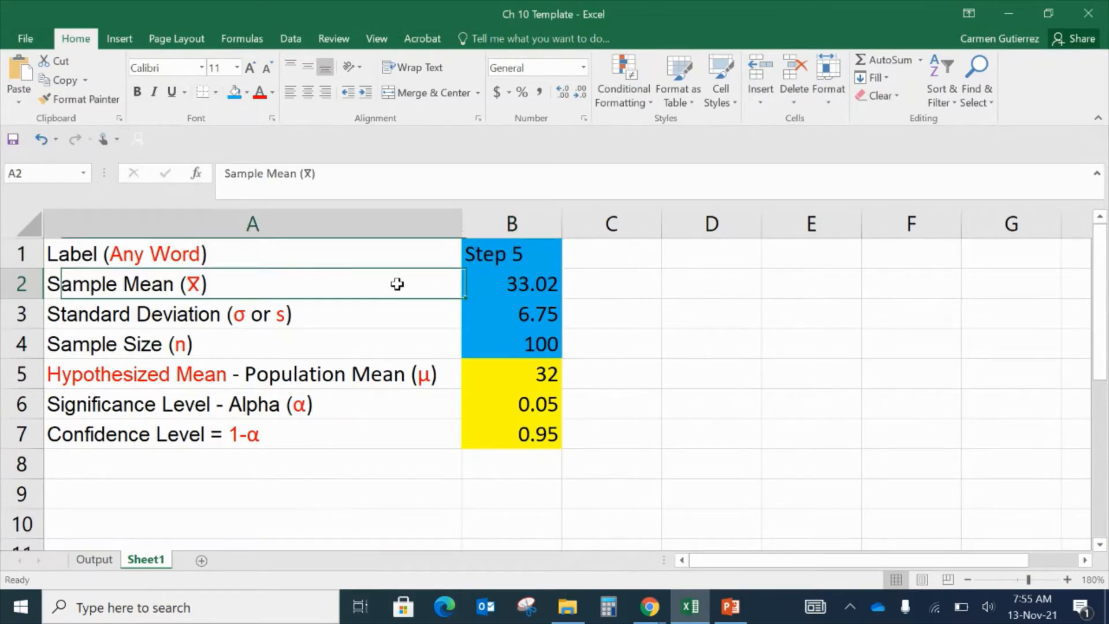
{"action": "left_click", "coordinate": [519, 289]}
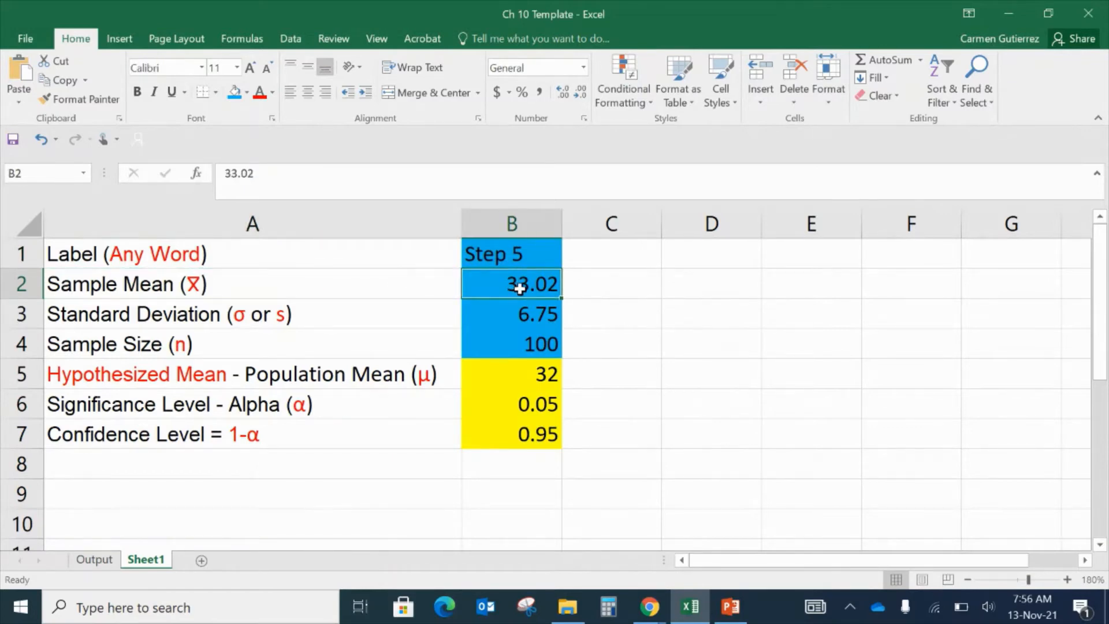
{"action": "left_click", "coordinate": [520, 316]}
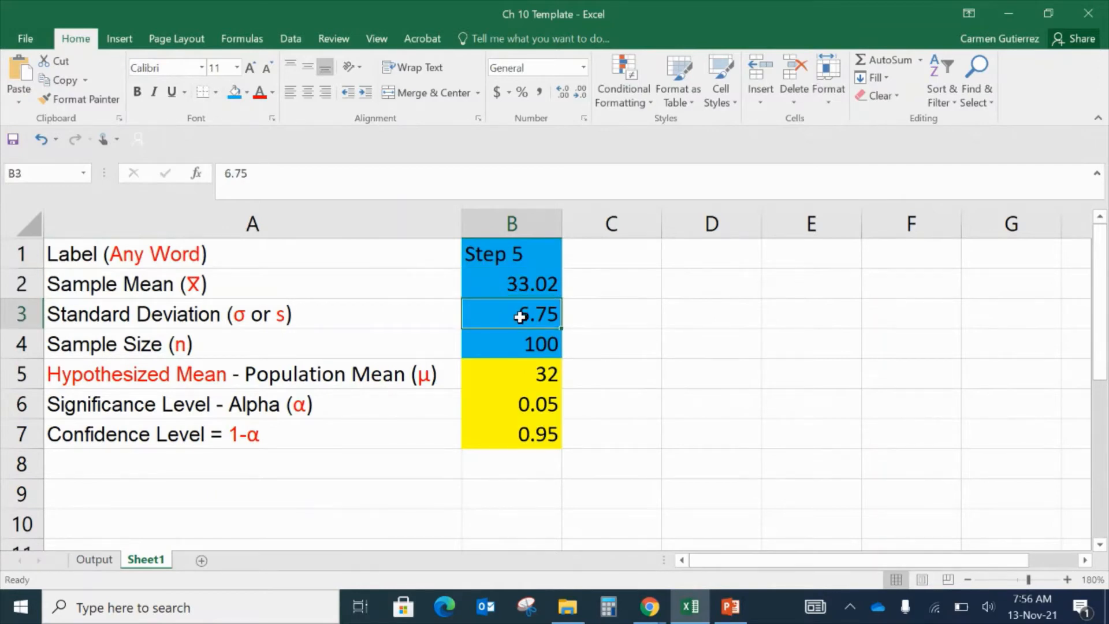
{"action": "left_click", "coordinate": [395, 323]}
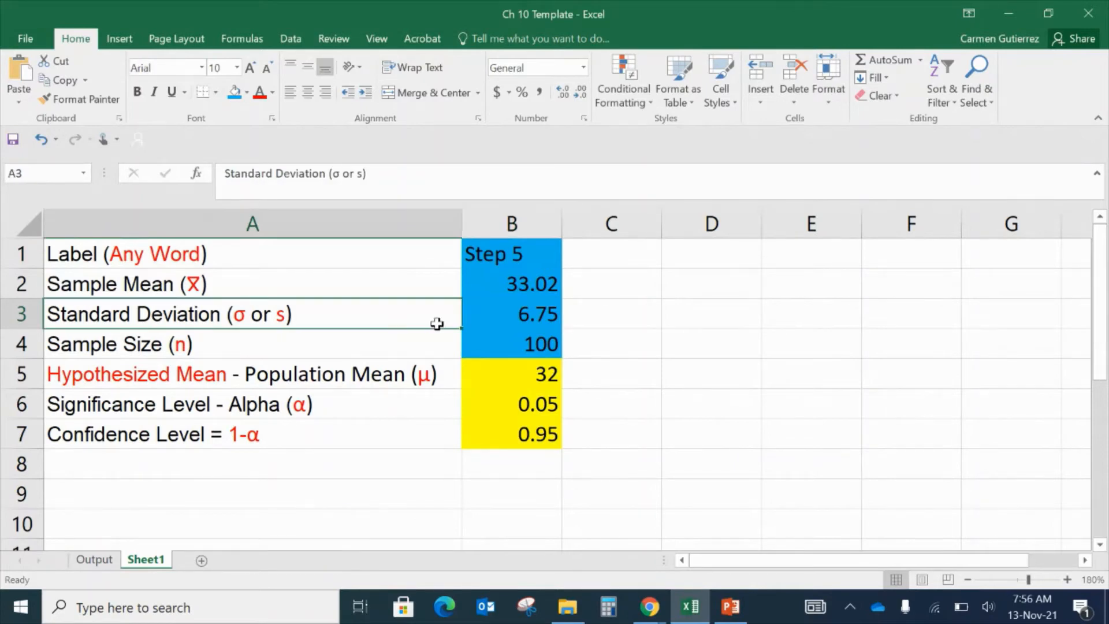
{"action": "left_click", "coordinate": [516, 314]}
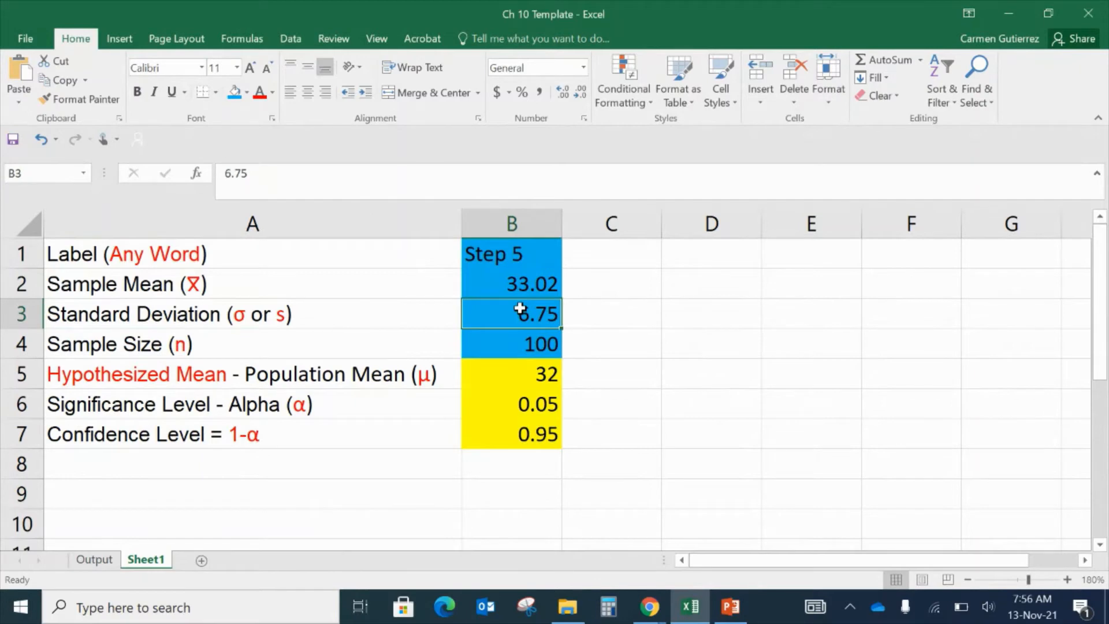
{"action": "left_click", "coordinate": [524, 345]}
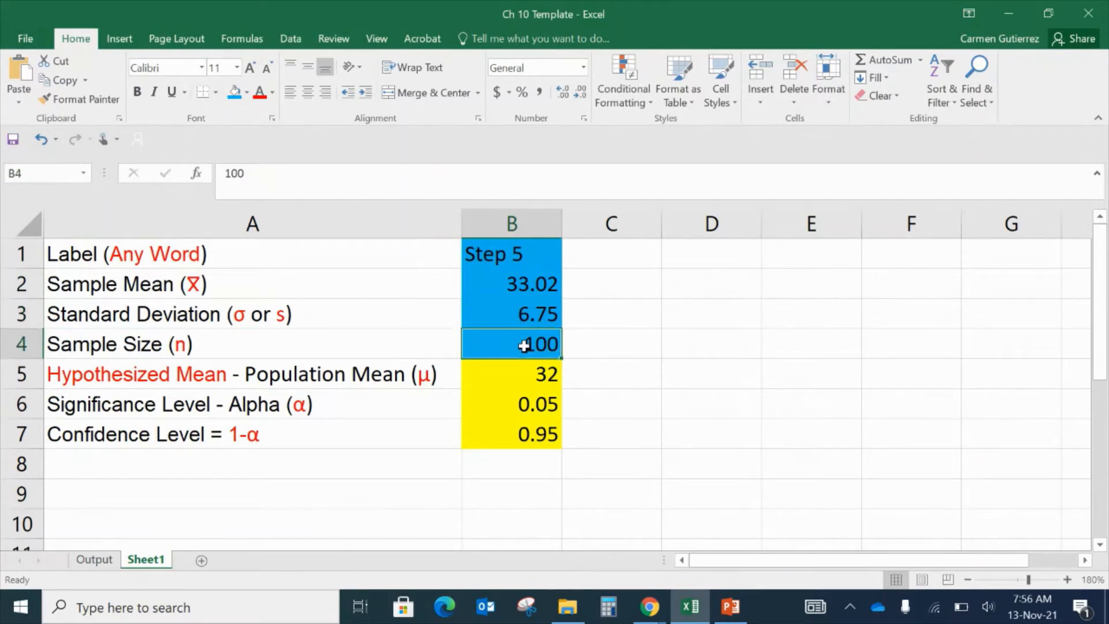
{"action": "left_click", "coordinate": [428, 354]}
{"action": "left_click", "coordinate": [486, 349]}
{"action": "left_click_drag", "start_coordinate": [513, 250], "coordinate": [533, 341]}
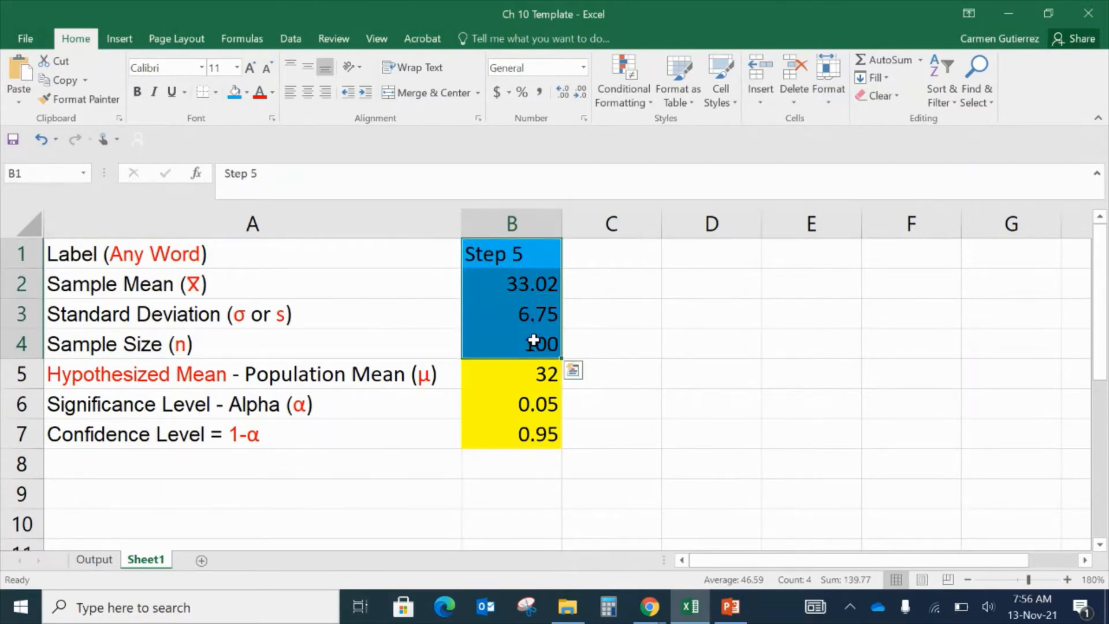
{"action": "left_click", "coordinate": [538, 247]}
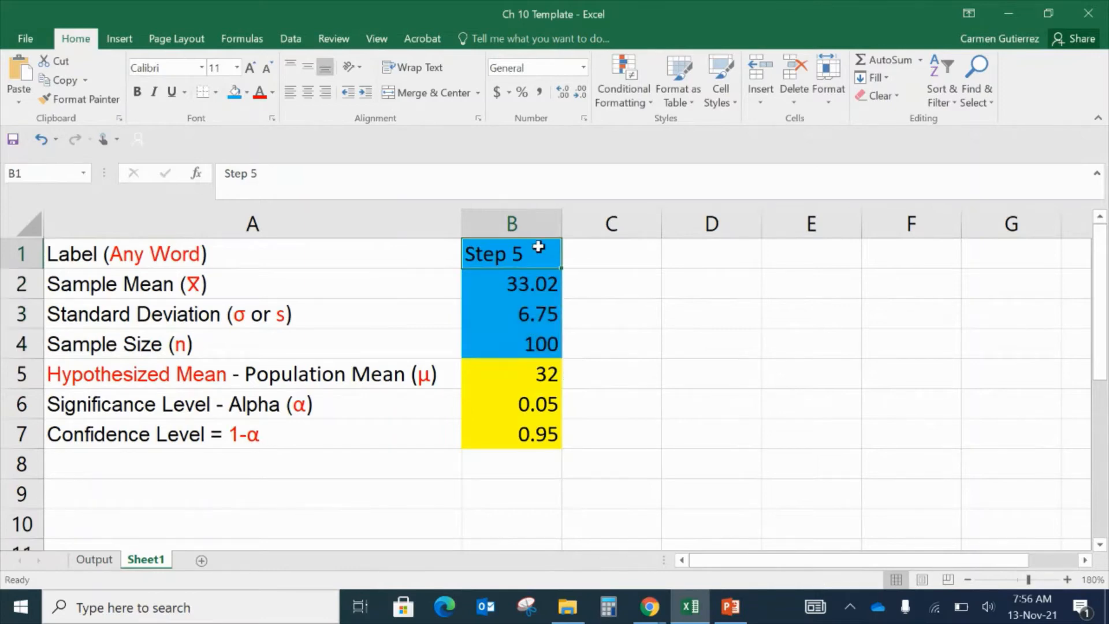
- Review the summary cells B1:B4 and the full input range B1:B7
{"action": "left_click", "coordinate": [539, 282]}
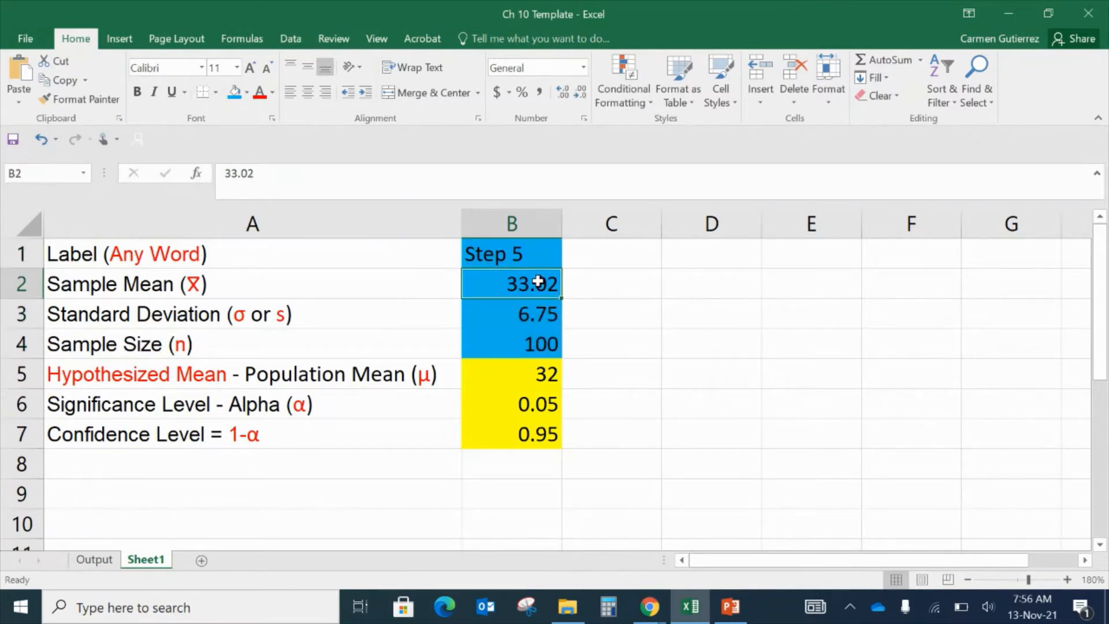
{"action": "left_click_drag", "start_coordinate": [538, 282], "coordinate": [535, 345]}
{"action": "left_click", "coordinate": [540, 239]}
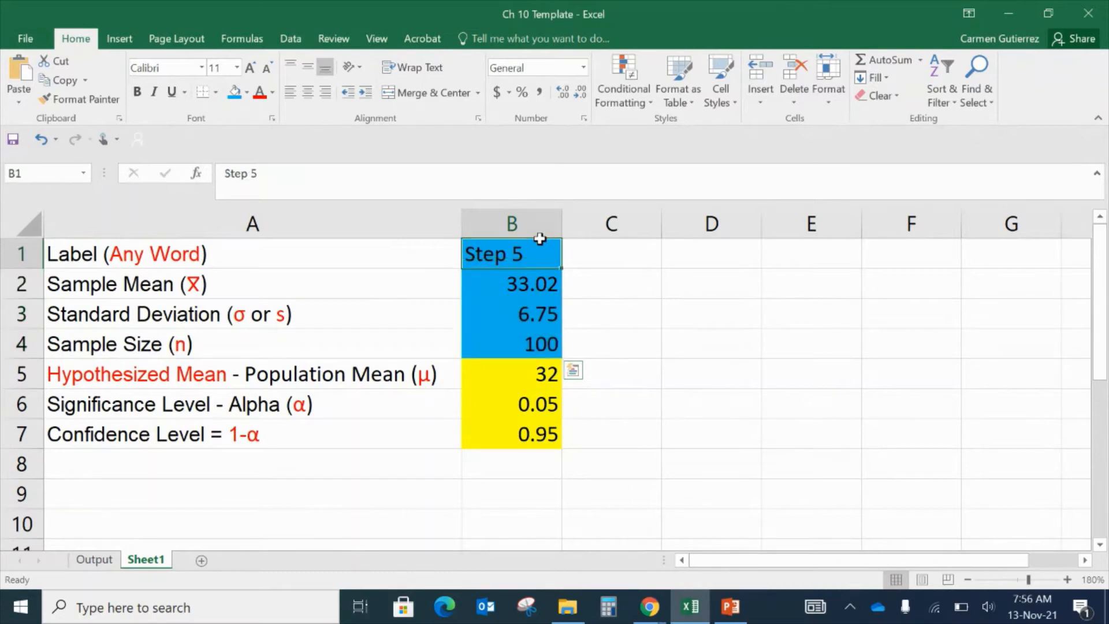
{"action": "left_click_drag", "start_coordinate": [540, 239], "coordinate": [527, 434]}
{"action": "left_click", "coordinate": [617, 340]}
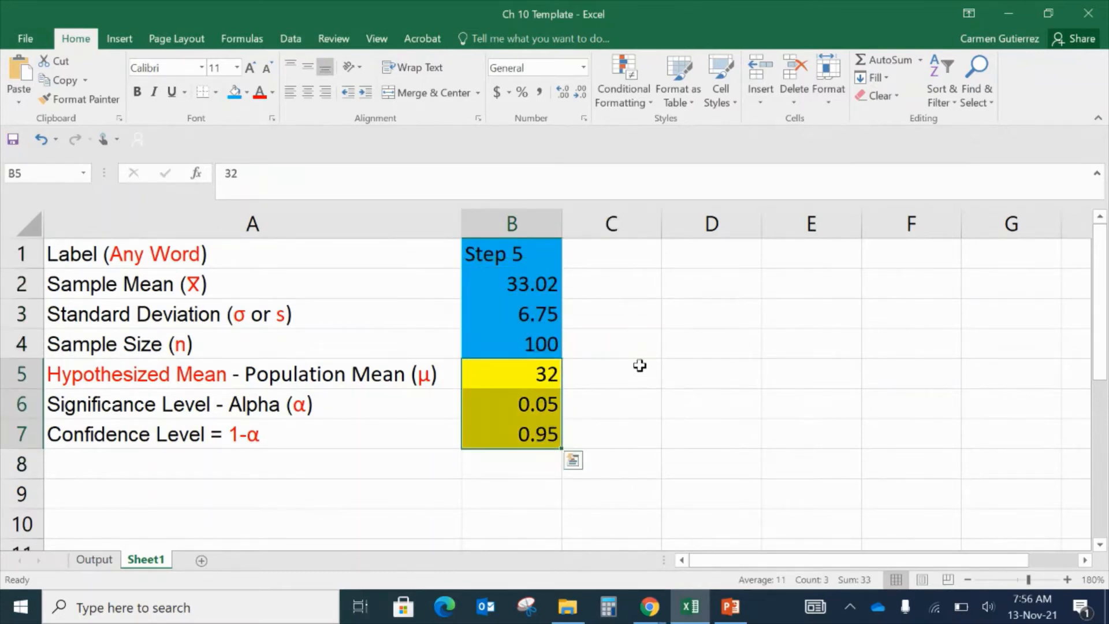
{"action": "left_click", "coordinate": [640, 366]}
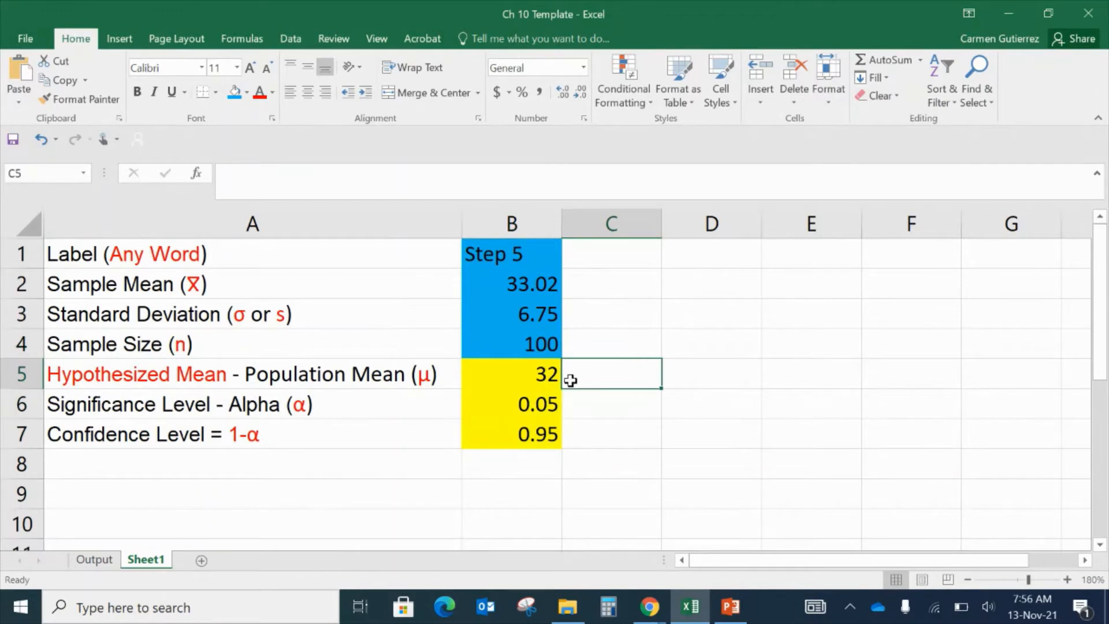
{"action": "left_click", "coordinate": [531, 382]}
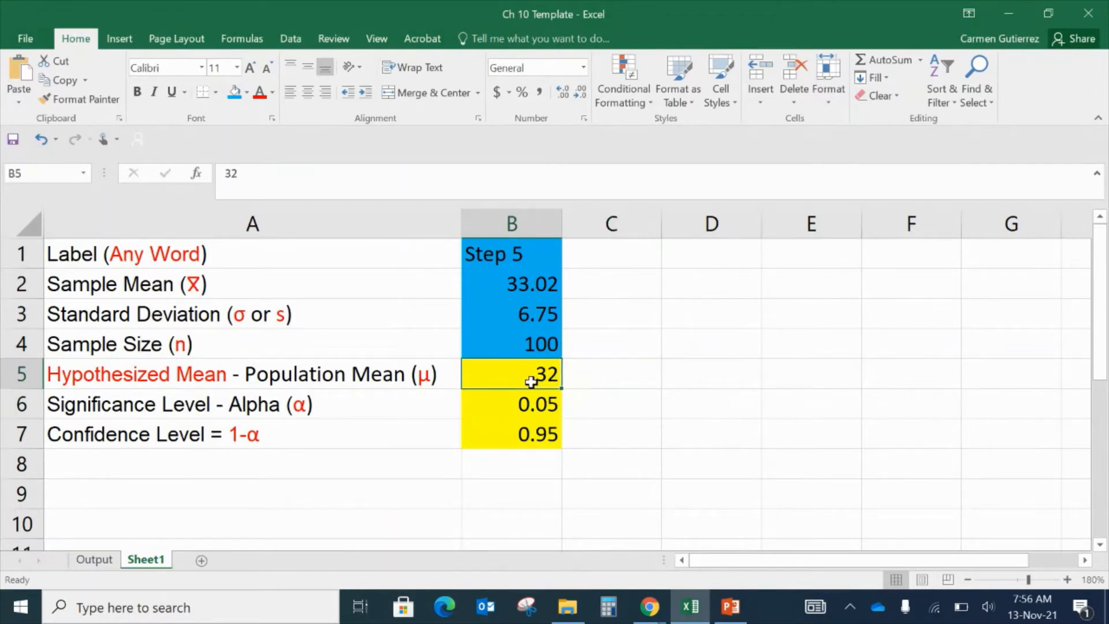
- Examine the hypothesized mean label in A5 and its value in B5
{"action": "left_click", "coordinate": [378, 376]}
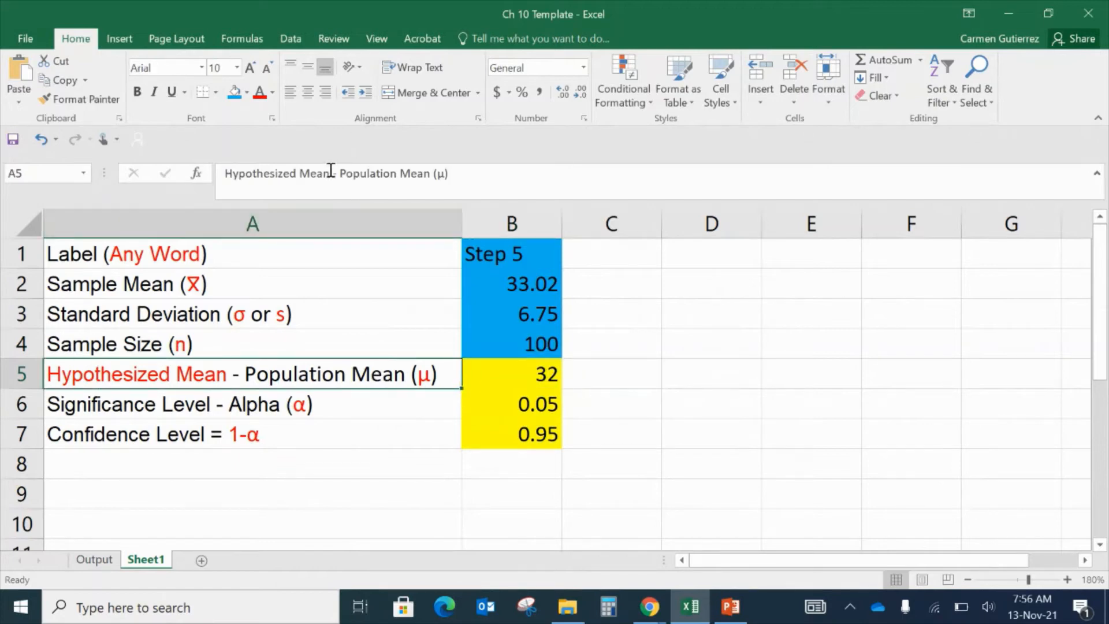
{"action": "left_click_drag", "start_coordinate": [330, 174], "coordinate": [218, 176]}
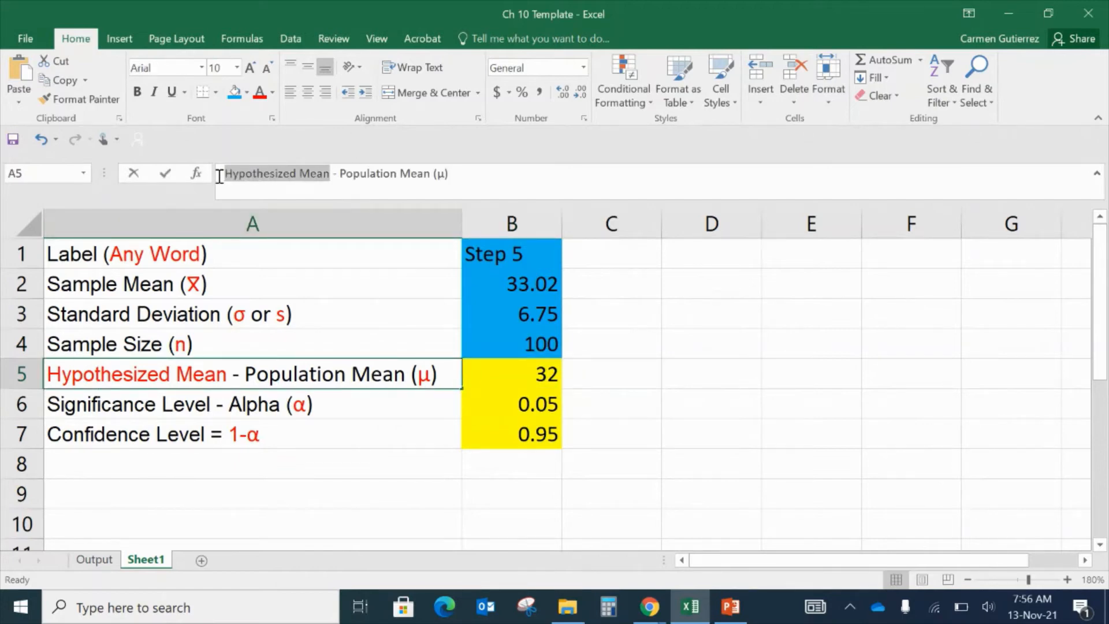
{"action": "left_click", "coordinate": [204, 375]}
{"action": "left_click_drag", "start_coordinate": [227, 378], "coordinate": [52, 376]}
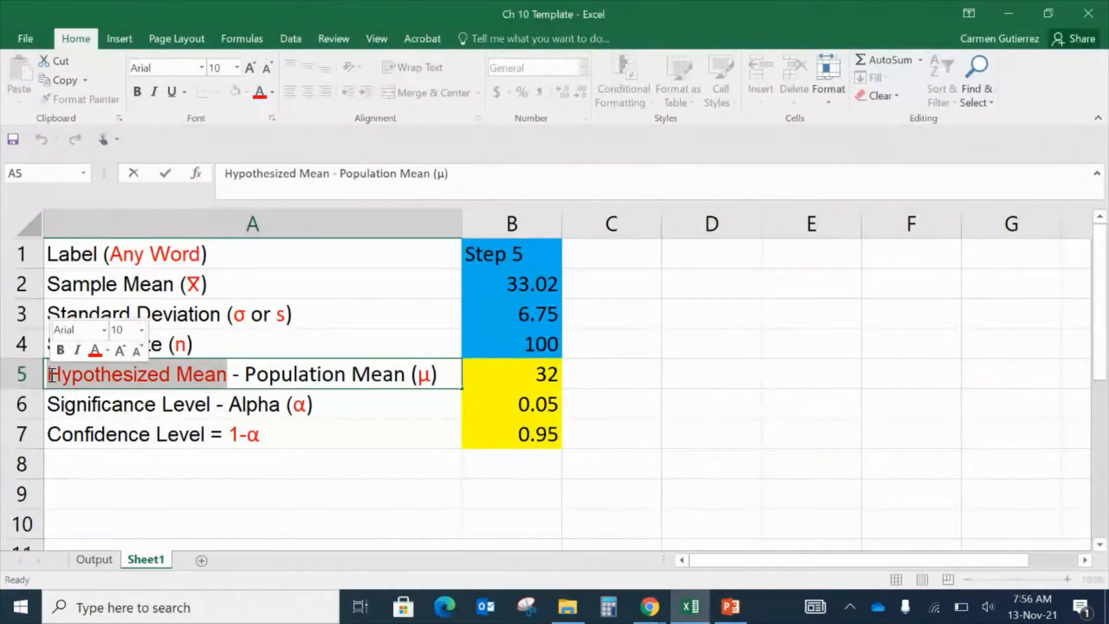
{"action": "left_click_drag", "start_coordinate": [246, 376], "coordinate": [456, 383]}
{"action": "left_click", "coordinate": [517, 380]}
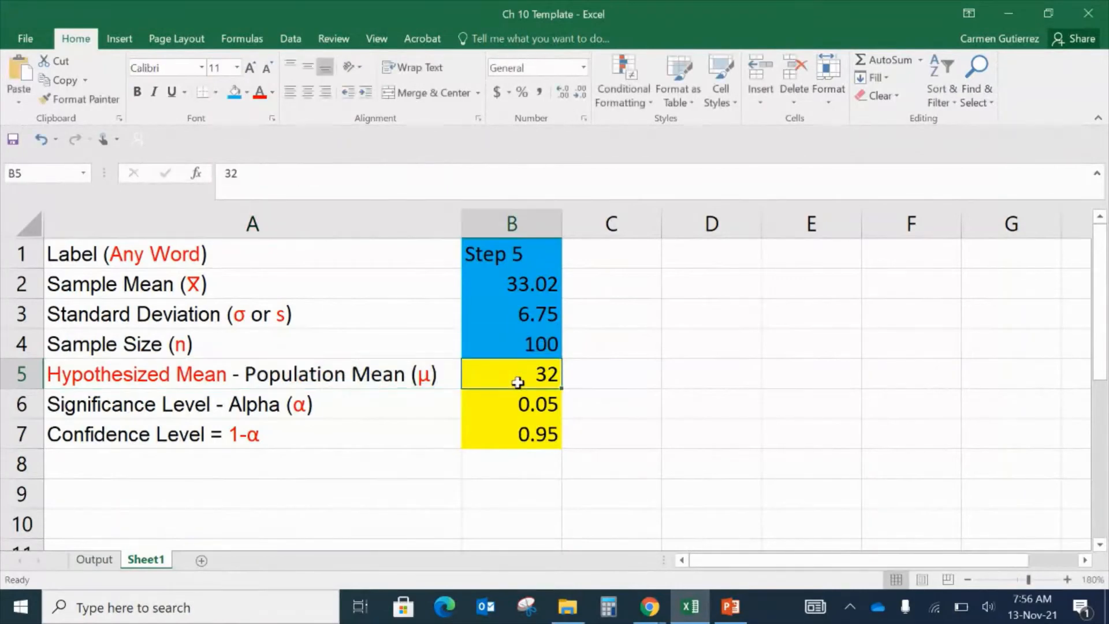
- Inspect the confidence level formula in B7 and the significance level in B6 with their labels
{"action": "left_click", "coordinate": [516, 437]}
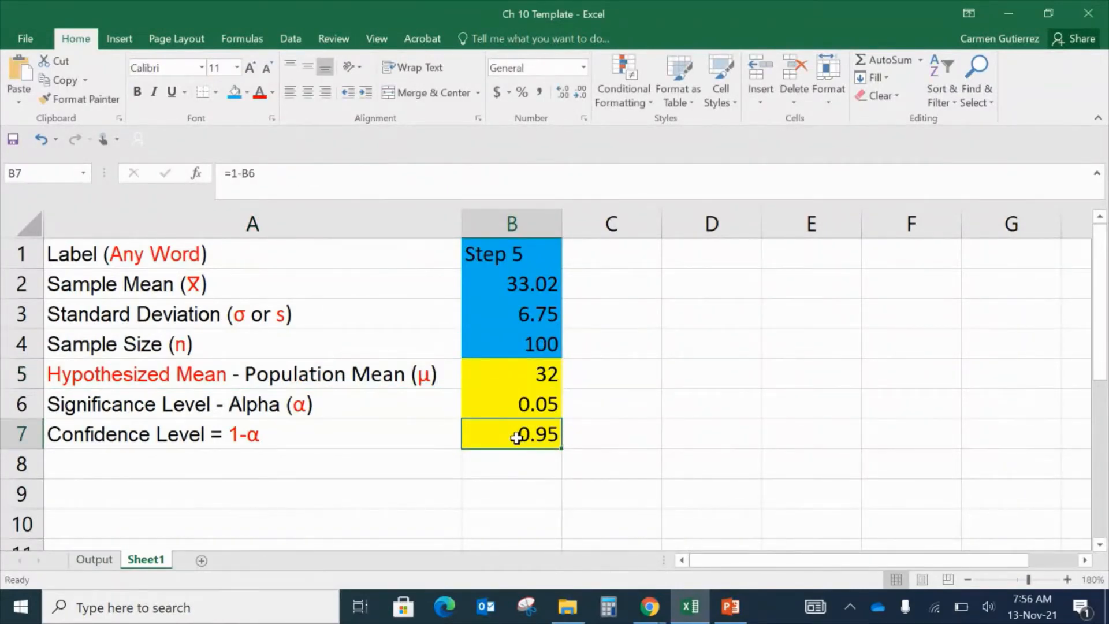
{"action": "left_click", "coordinate": [373, 437]}
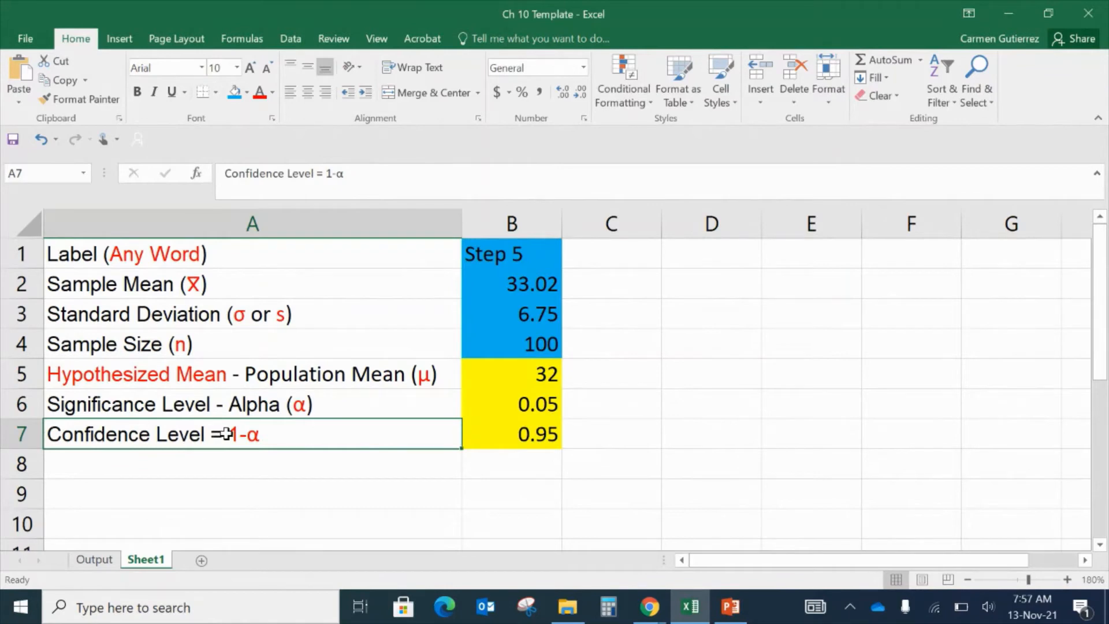
{"action": "left_click", "coordinate": [404, 397]}
{"action": "left_click", "coordinate": [540, 398]}
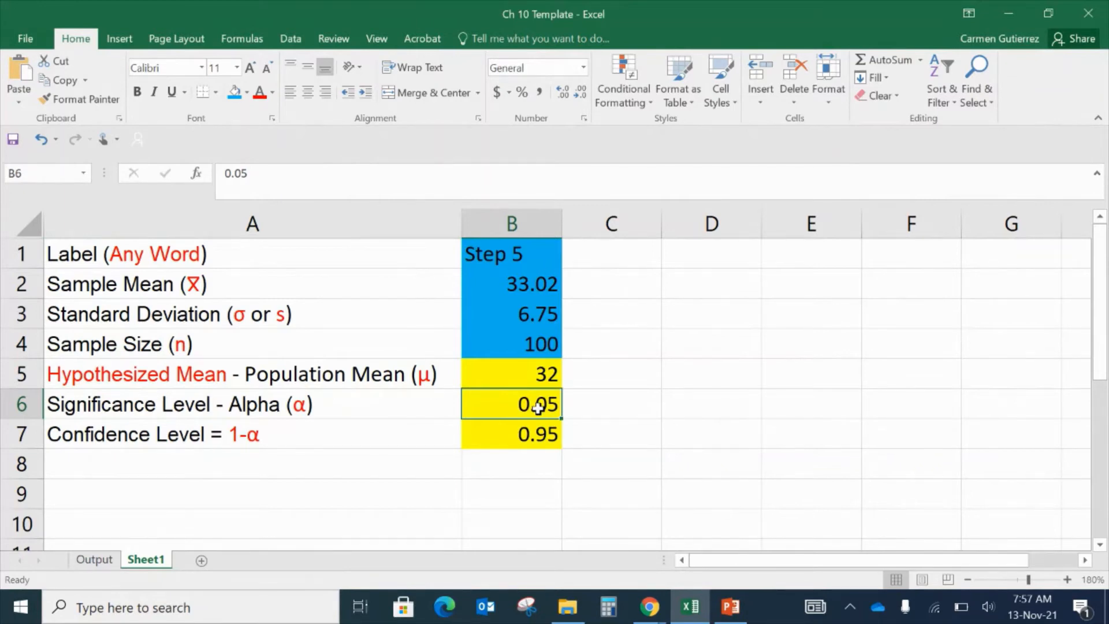
{"action": "left_click", "coordinate": [444, 404]}
{"action": "left_click", "coordinate": [530, 405]}
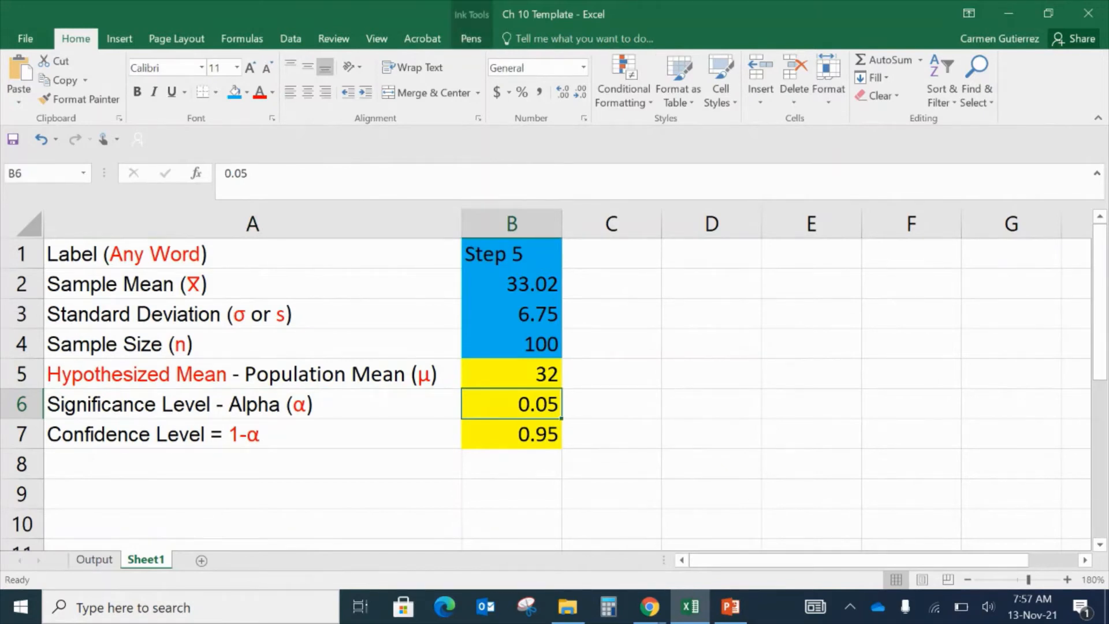
- Circle 'Confidence' and '1-α' in the row 7 label with pen ink, then stop inking
{"action": "left_click", "coordinate": [476, 40]}
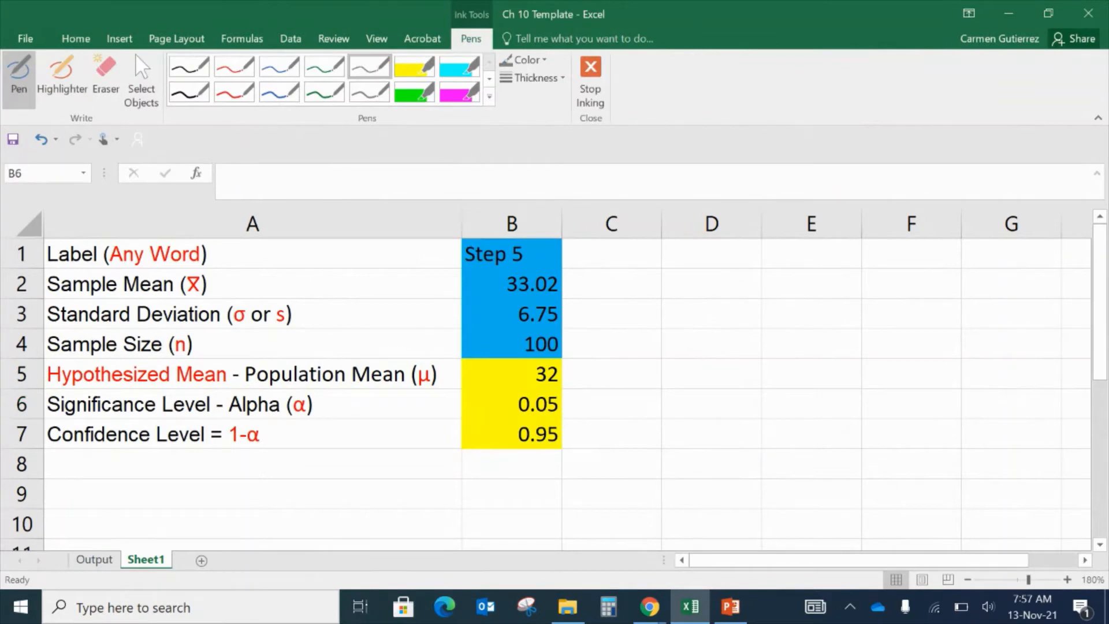
{"action": "mouse_move", "coordinate": [52, 438]}
{"action": "left_mouse_down"}
{"action": "mouse_move", "coordinate": [80, 454]}
{"action": "mouse_move", "coordinate": [98, 414]}
{"action": "mouse_move", "coordinate": [49, 442]}
{"action": "left_mouse_up"}
{"action": "mouse_move", "coordinate": [271, 425]}
{"action": "left_mouse_down"}
{"action": "mouse_move", "coordinate": [231, 453]}
{"action": "mouse_move", "coordinate": [272, 439]}
{"action": "left_mouse_up"}
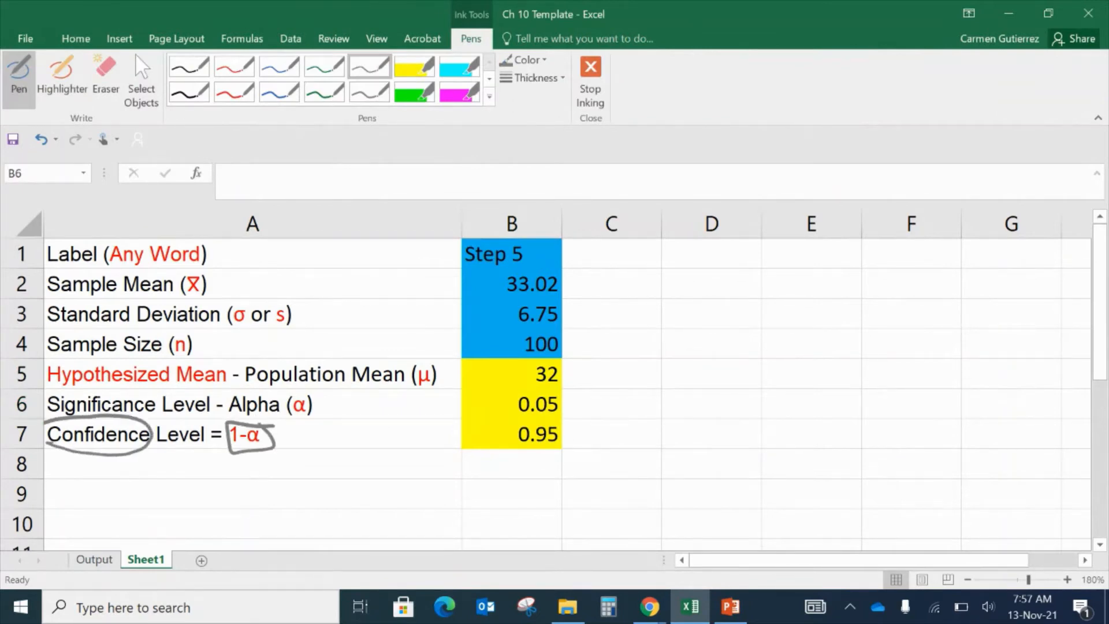
{"action": "left_click", "coordinate": [604, 81]}
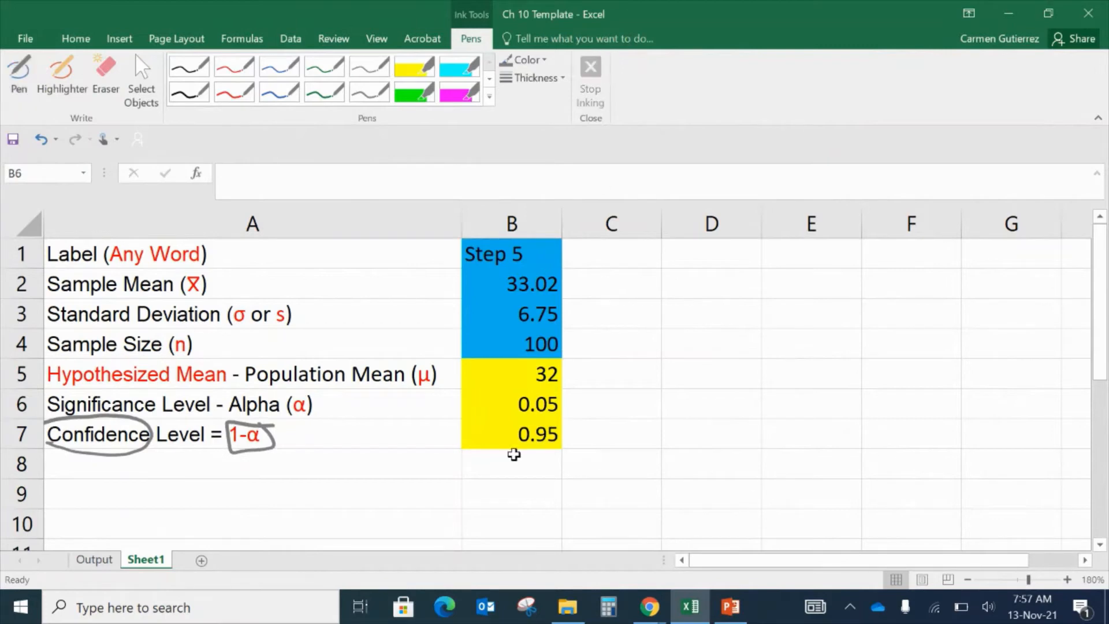
{"action": "left_click", "coordinate": [530, 432]}
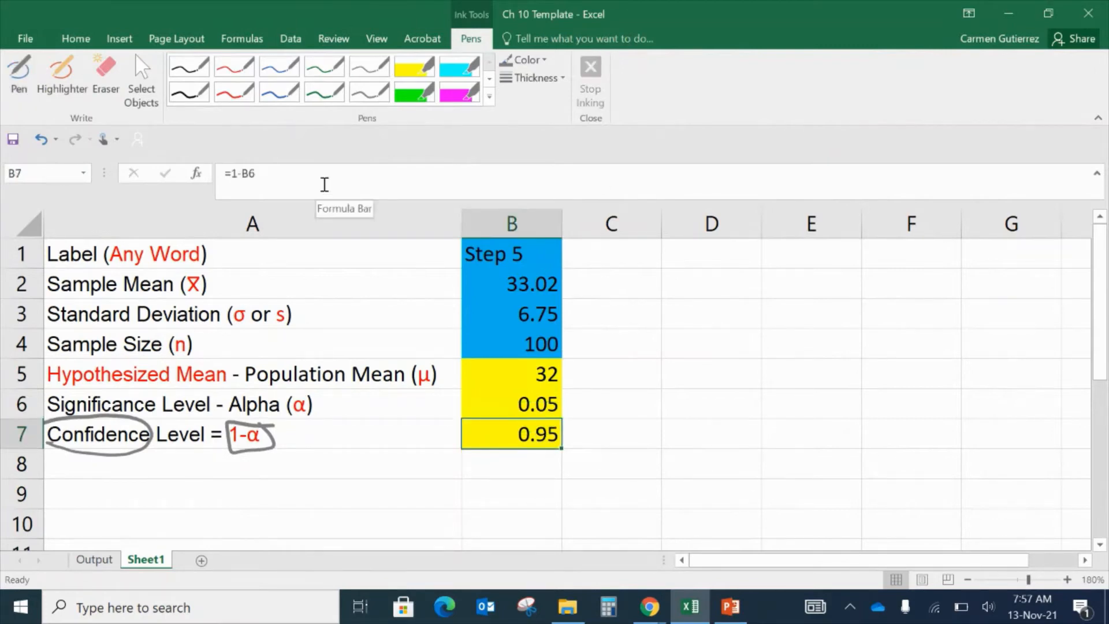
- Examine the =1-B6 formula in the confidence level cell B7
{"action": "left_click_drag", "start_coordinate": [321, 183], "coordinate": [183, 172]}
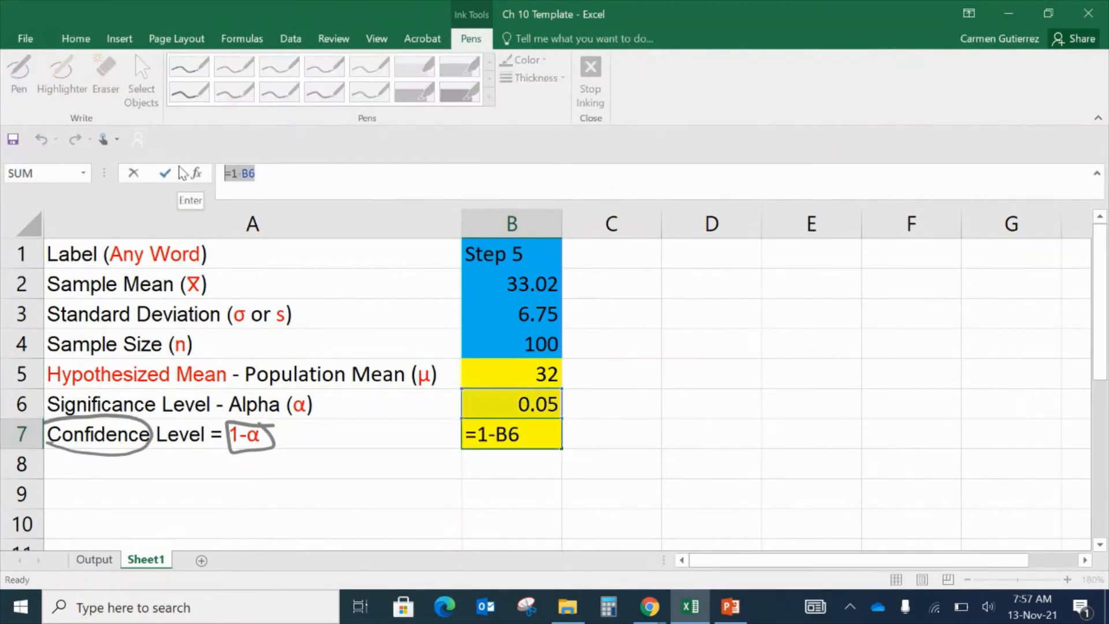
{"action": "left_click", "coordinate": [500, 435]}
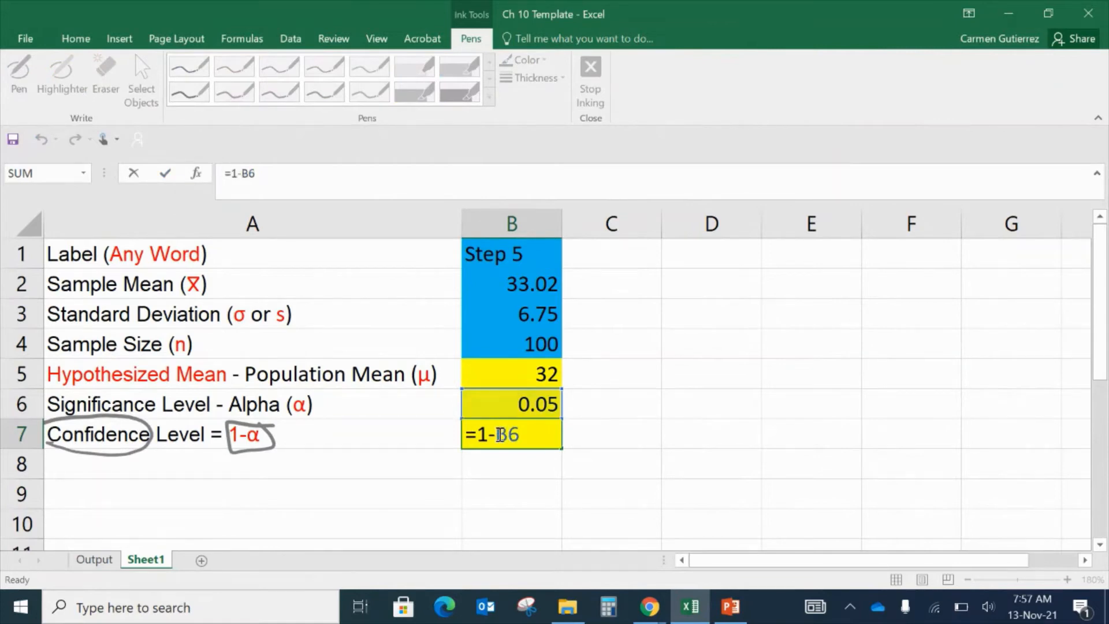
{"action": "double_click", "coordinate": [501, 435]}
{"action": "left_click", "coordinate": [522, 407]}
{"action": "key", "text": "Return"}
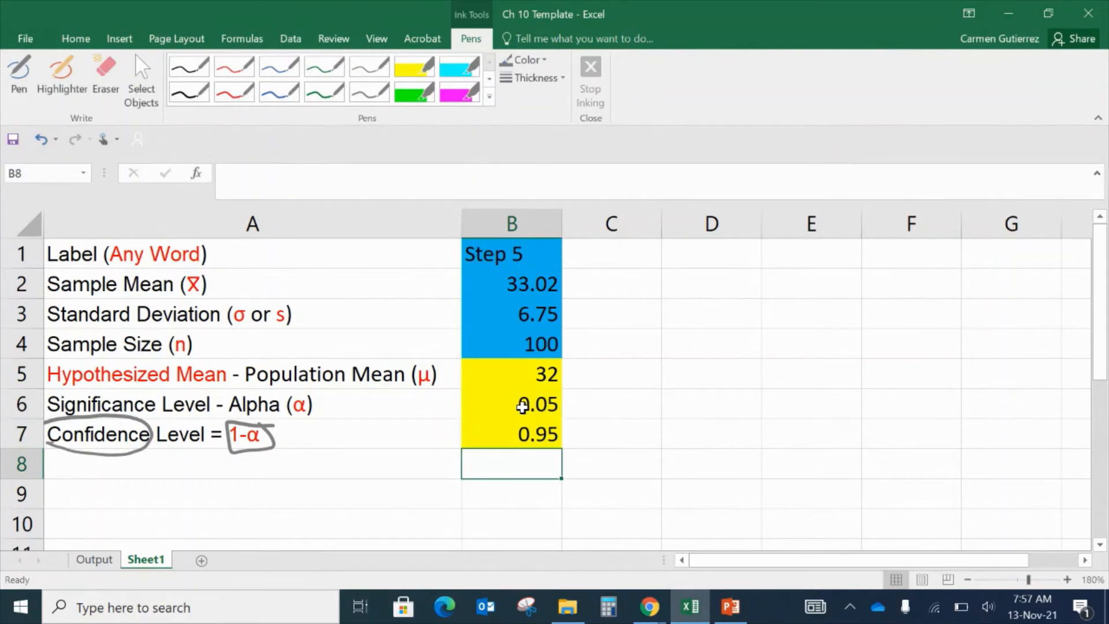
- Set the significance level in B6 to 0.02
{"action": "left_click", "coordinate": [523, 406]}
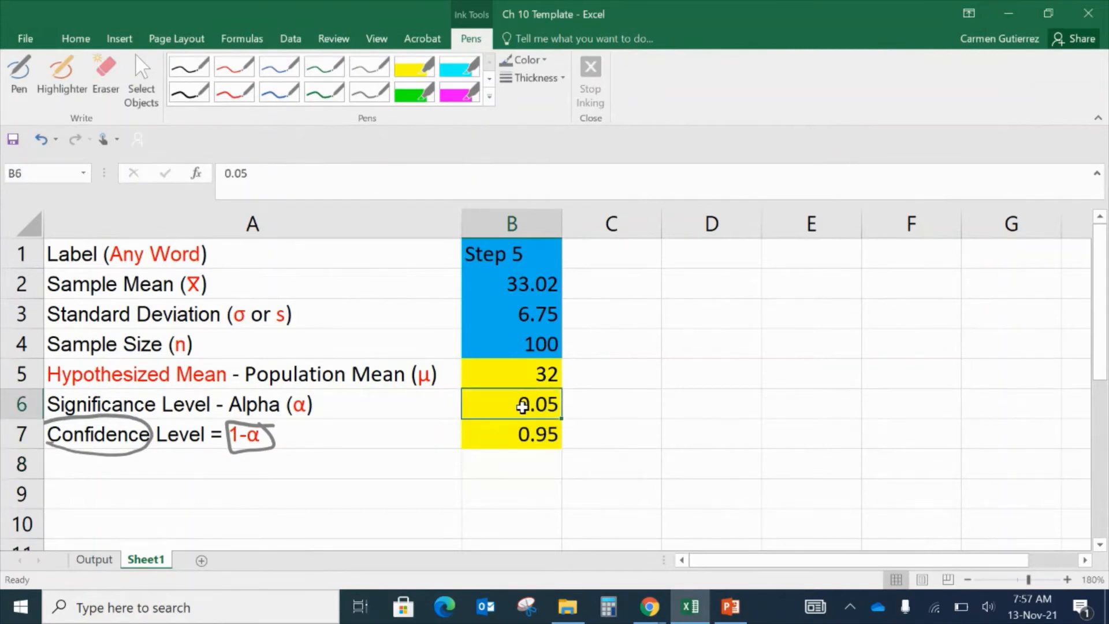
{"action": "type", "text": "0.02"}
{"action": "key", "text": "Return"}
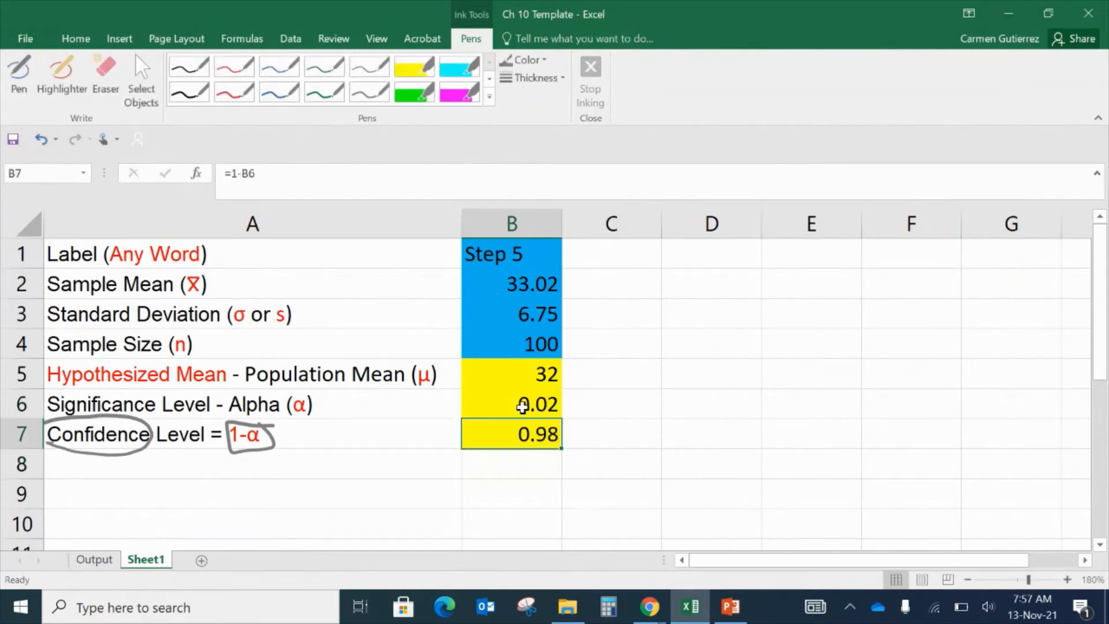
- Set the significance level in B6 to 0.07
{"action": "left_click", "coordinate": [522, 405]}
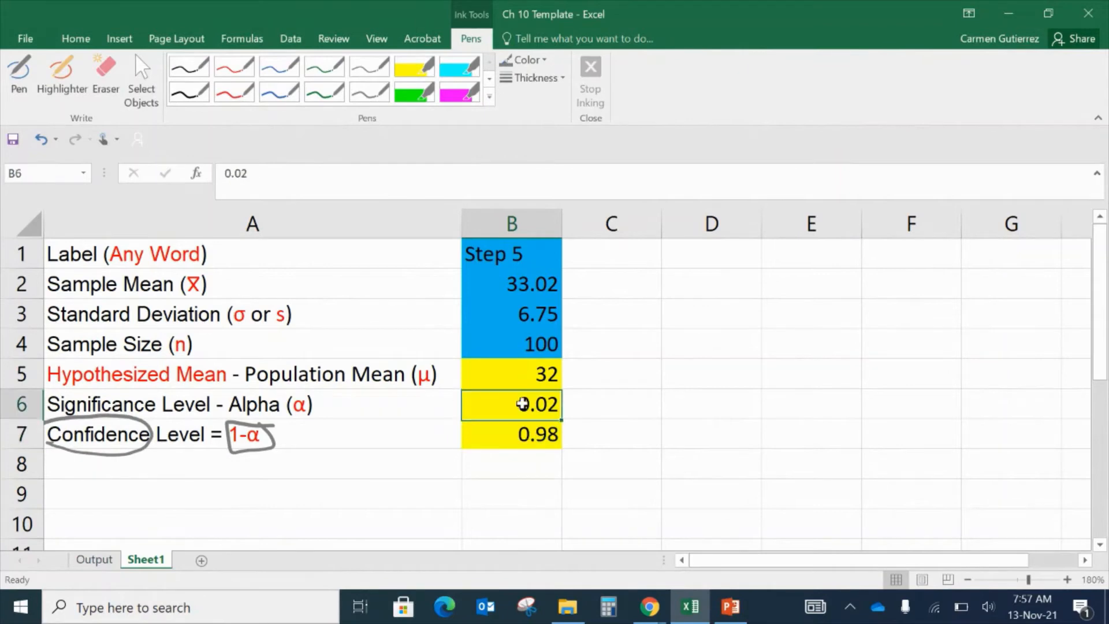
{"action": "left_click", "coordinate": [316, 173]}
{"action": "key", "text": "BackSpace"}
{"action": "key", "text": "BackSpace"}
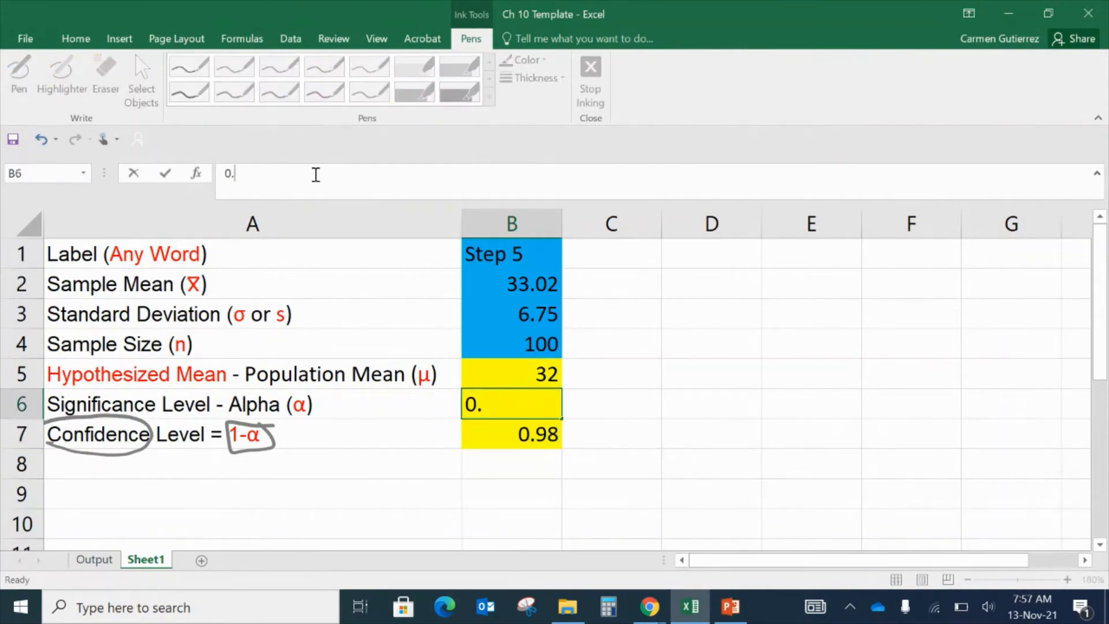
{"action": "type", "text": "0.07"}
{"action": "key", "text": "Return"}
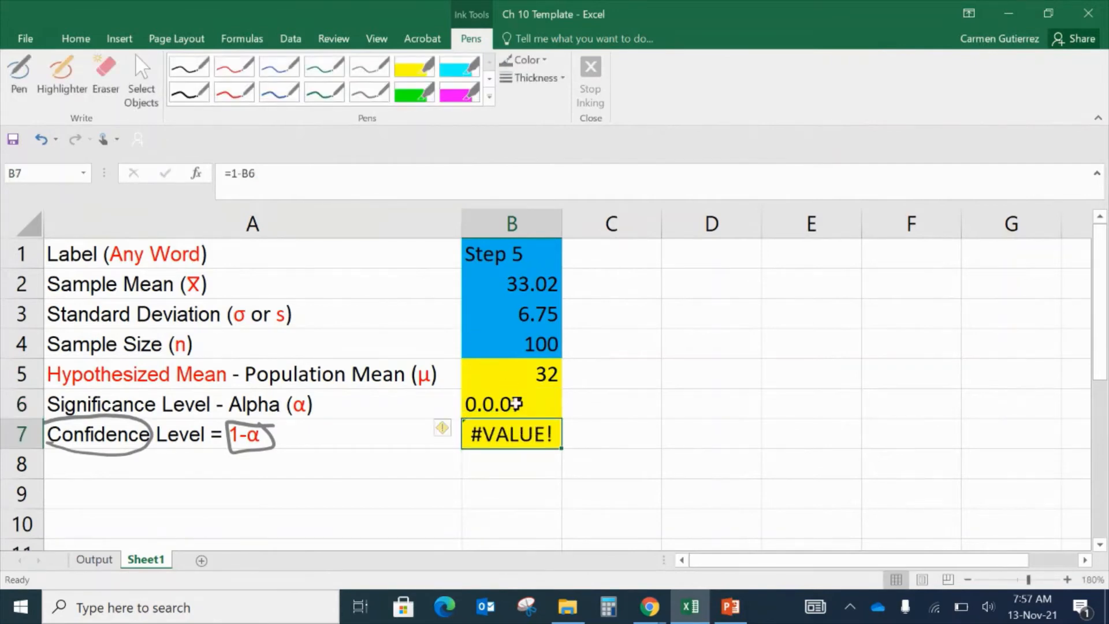
{"action": "left_click", "coordinate": [516, 404]}
{"action": "left_click", "coordinate": [242, 173]}
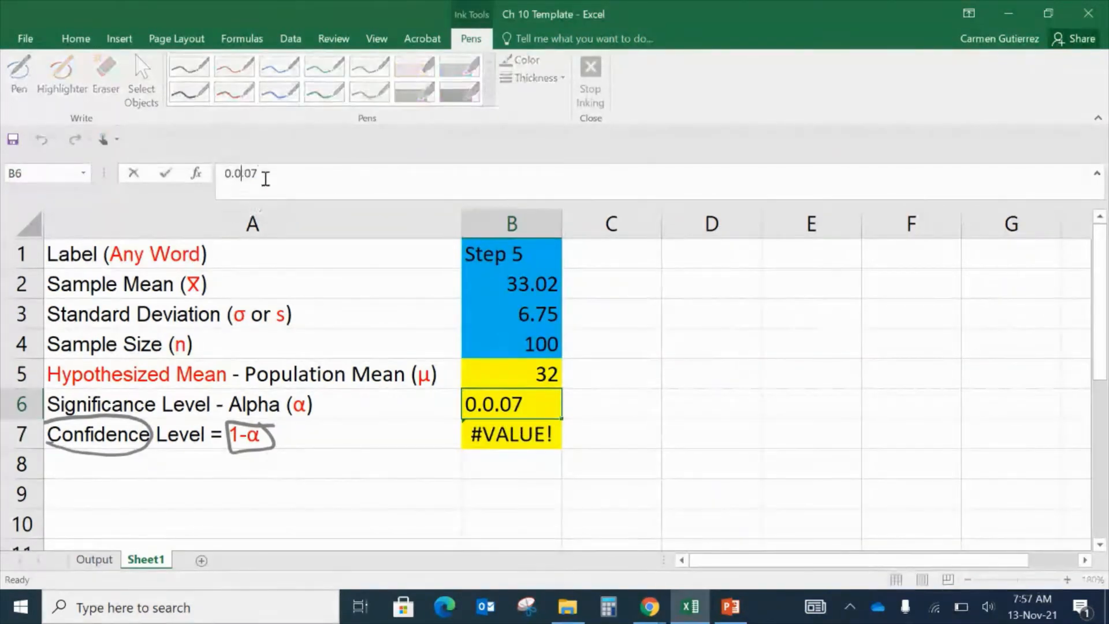
{"action": "key", "text": "BackSpace"}
{"action": "key", "text": "BackSpace"}
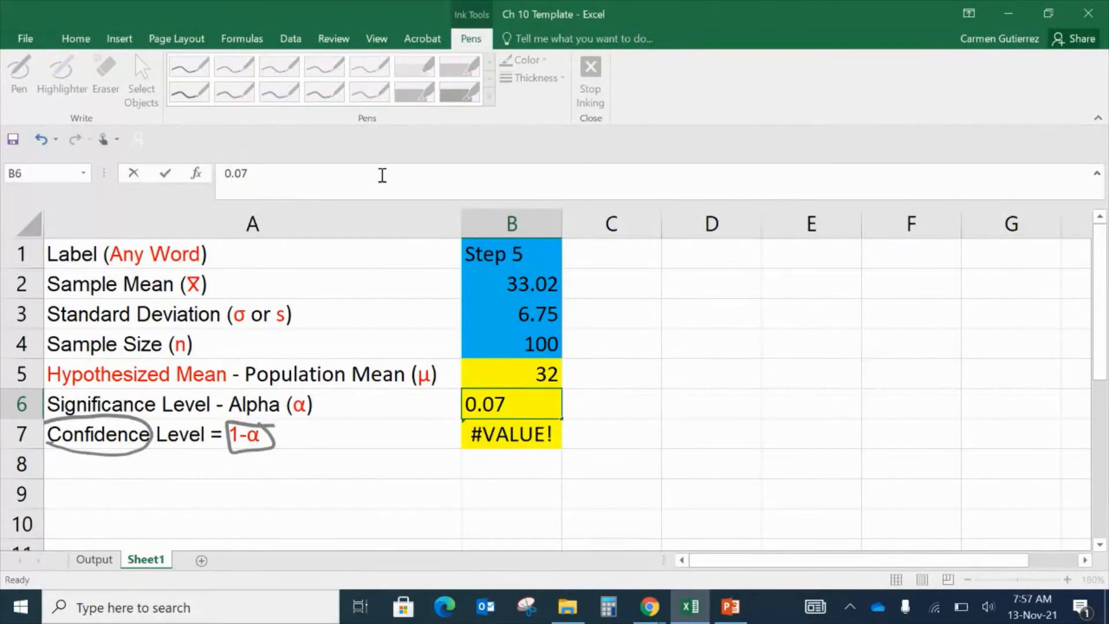
{"action": "left_click", "coordinate": [382, 175]}
{"action": "key", "text": "Return"}
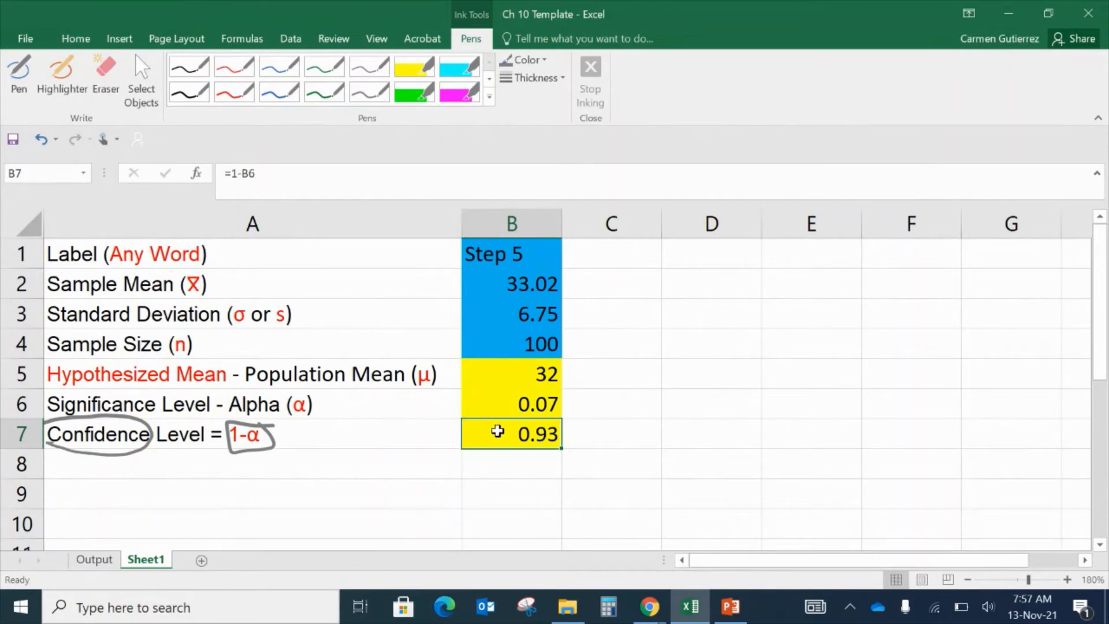
- Handwrite '= 1 − α' beside the confidence level and an α beside the significance level in blue ink
{"action": "left_click", "coordinate": [604, 433]}
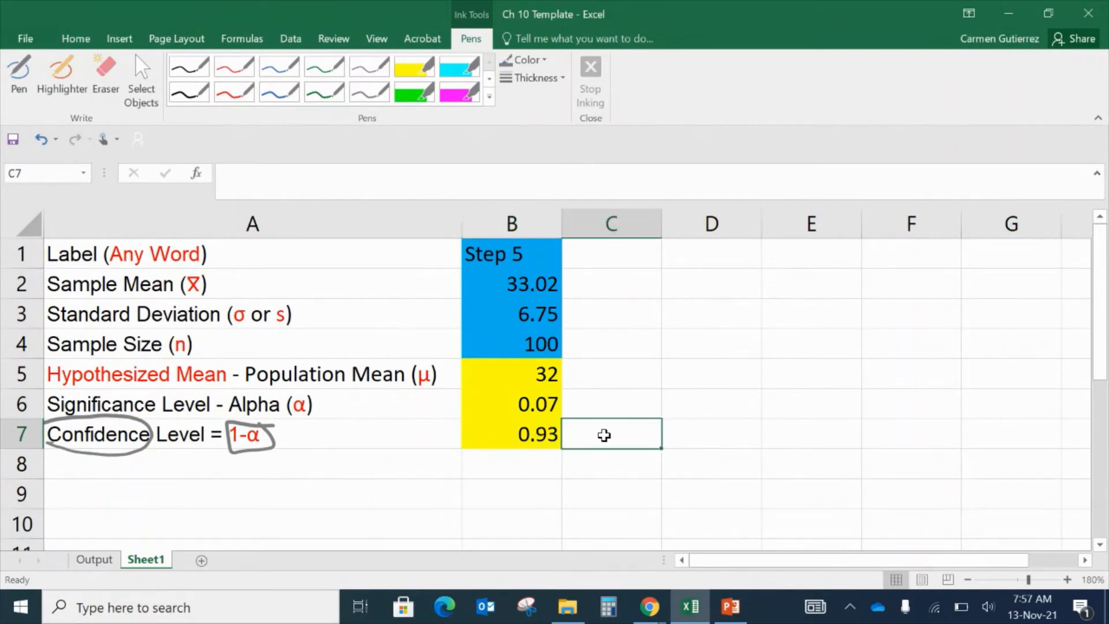
{"action": "left_click", "coordinate": [532, 442]}
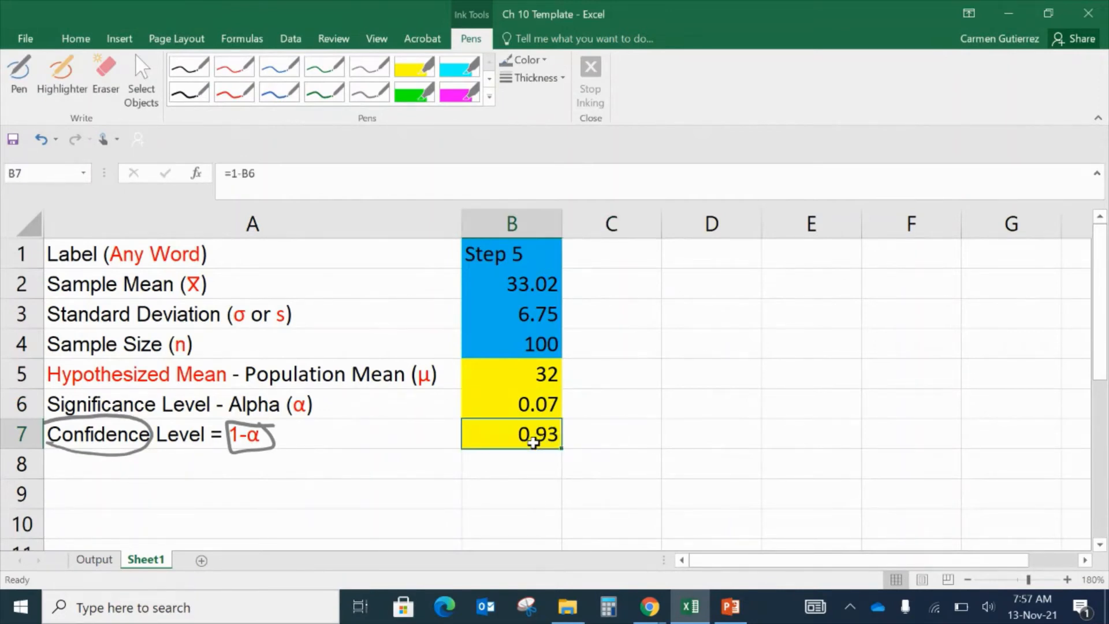
{"action": "left_click", "coordinate": [279, 91]}
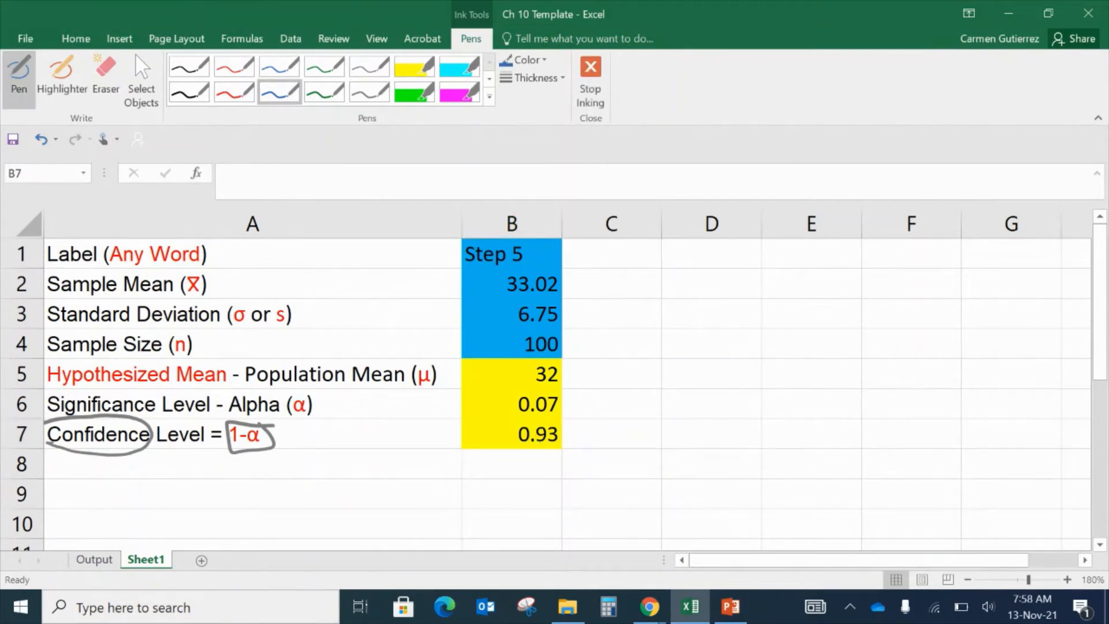
{"action": "left_click", "coordinate": [264, 58]}
{"action": "left_click_drag", "start_coordinate": [570, 431], "coordinate": [589, 430]}
{"action": "left_click_drag", "start_coordinate": [574, 440], "coordinate": [610, 442]}
{"action": "left_click_drag", "start_coordinate": [626, 437], "coordinate": [680, 440]}
{"action": "left_click", "coordinate": [674, 425]}
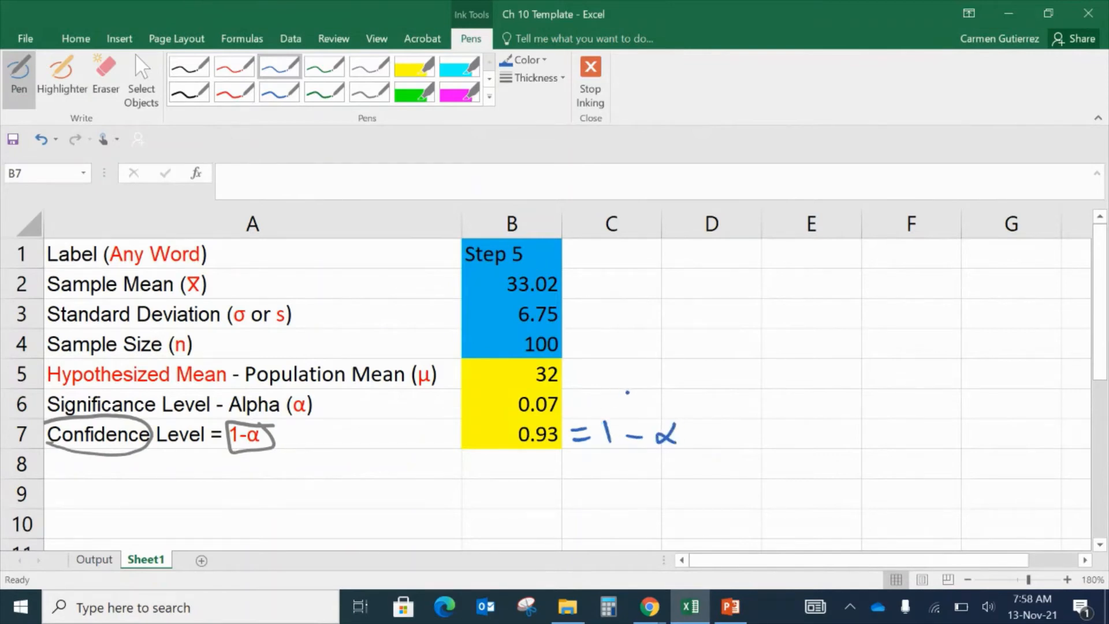
{"action": "left_click_drag", "start_coordinate": [626, 397], "coordinate": [629, 394]}
{"action": "key", "text": "Escape"}
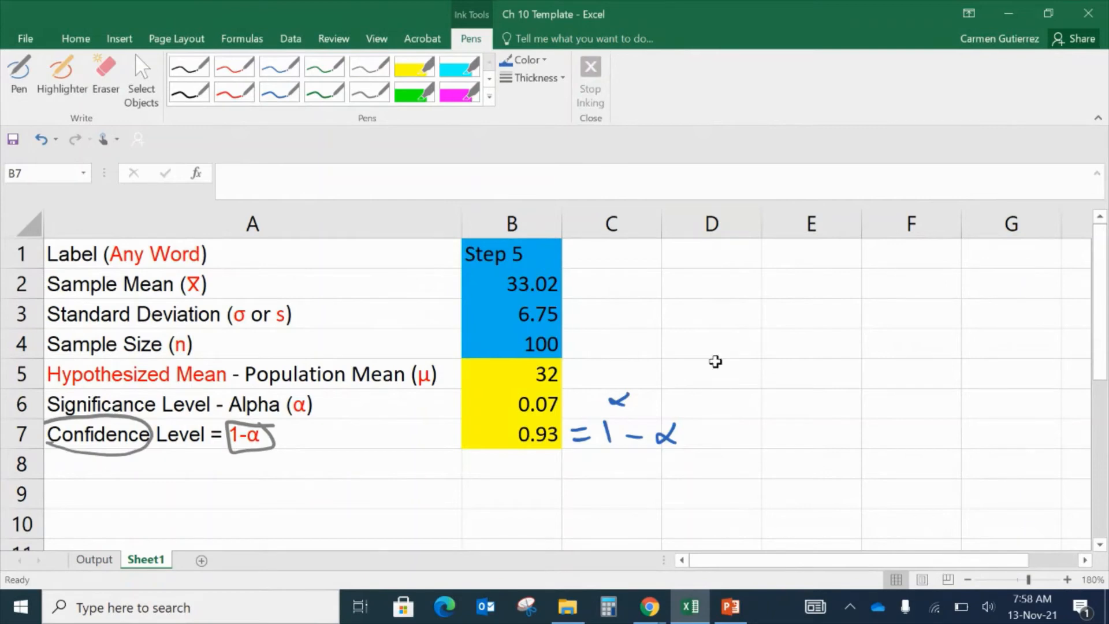
{"action": "left_click", "coordinate": [724, 334]}
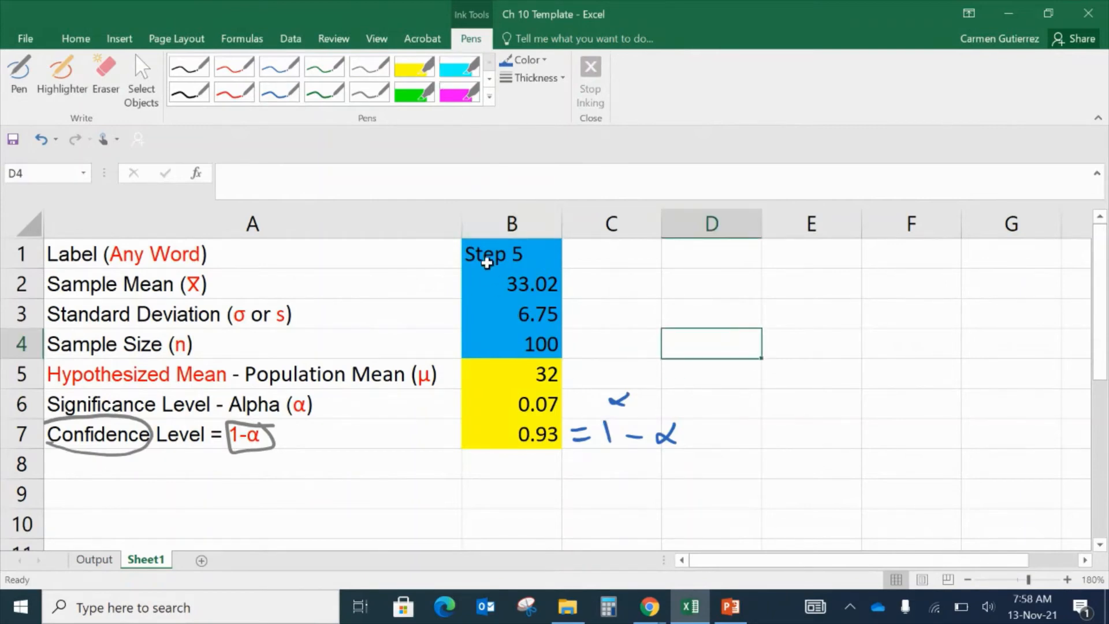
{"action": "left_click_drag", "start_coordinate": [520, 242], "coordinate": [530, 445]}
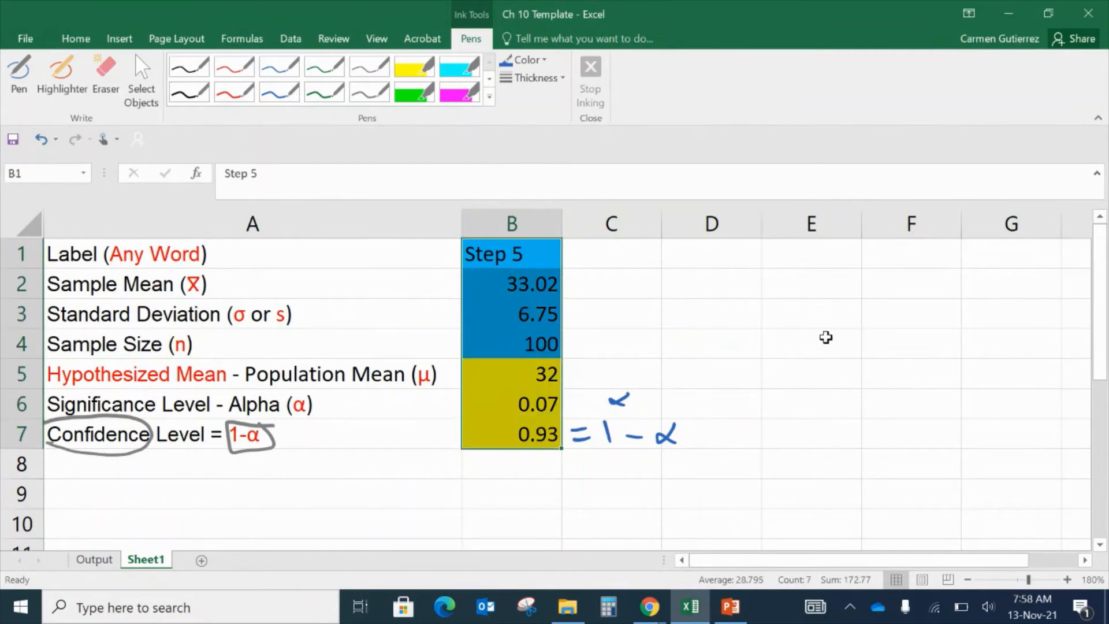
{"action": "left_click", "coordinate": [825, 338]}
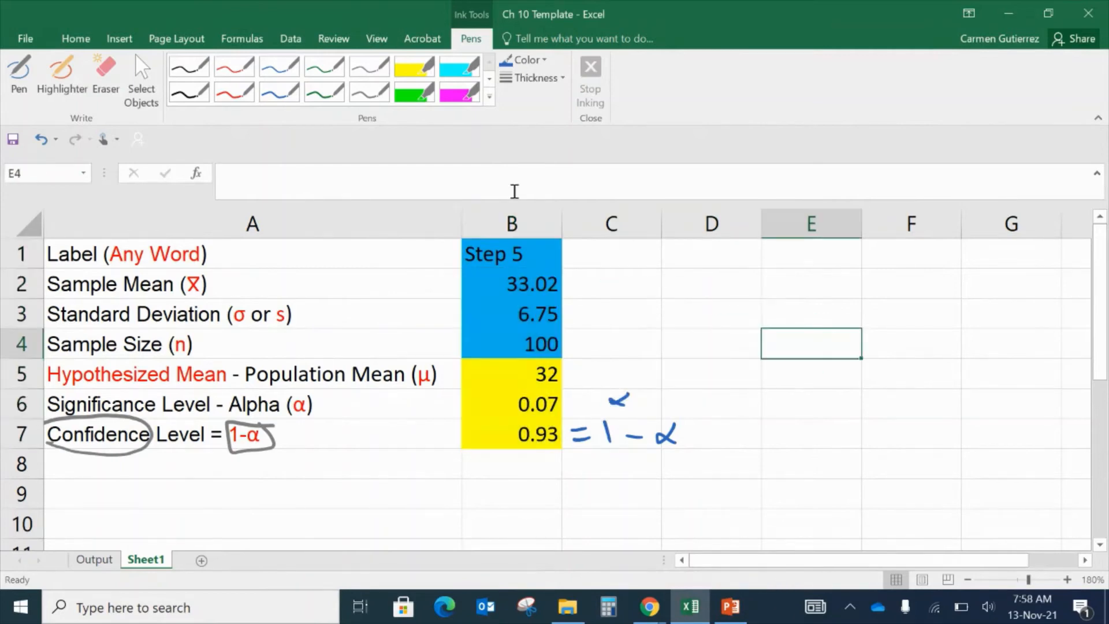
- Open MegaStat's Mean vs. Hypothesized Value hypothesis test and switch it to summary input
{"action": "left_click", "coordinate": [296, 47]}
{"action": "left_click", "coordinate": [1056, 71]}
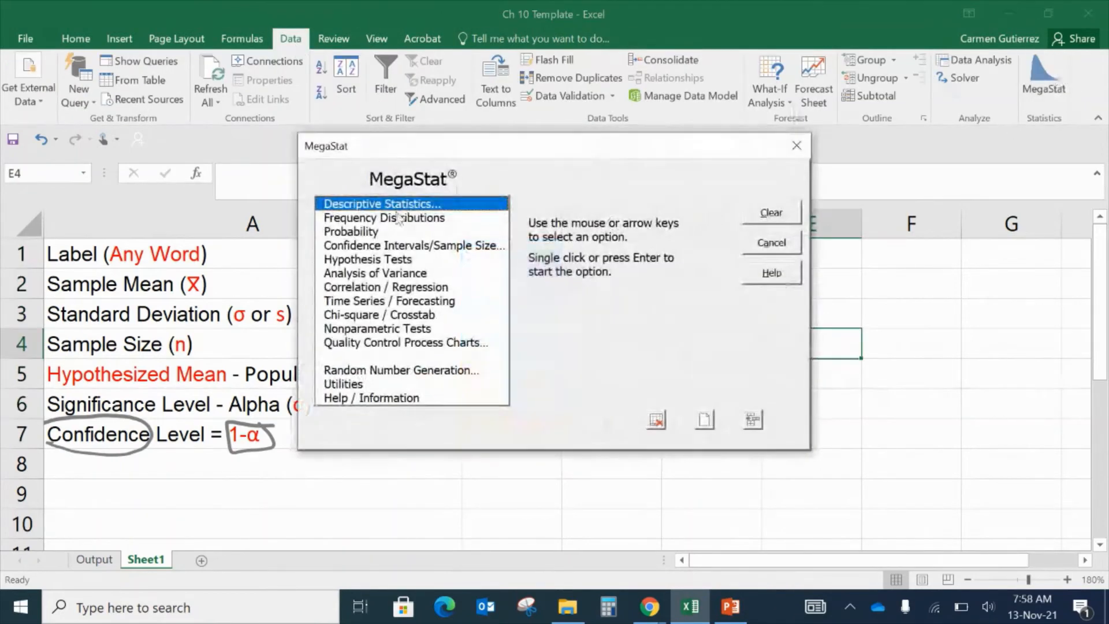
{"action": "left_click", "coordinate": [390, 261]}
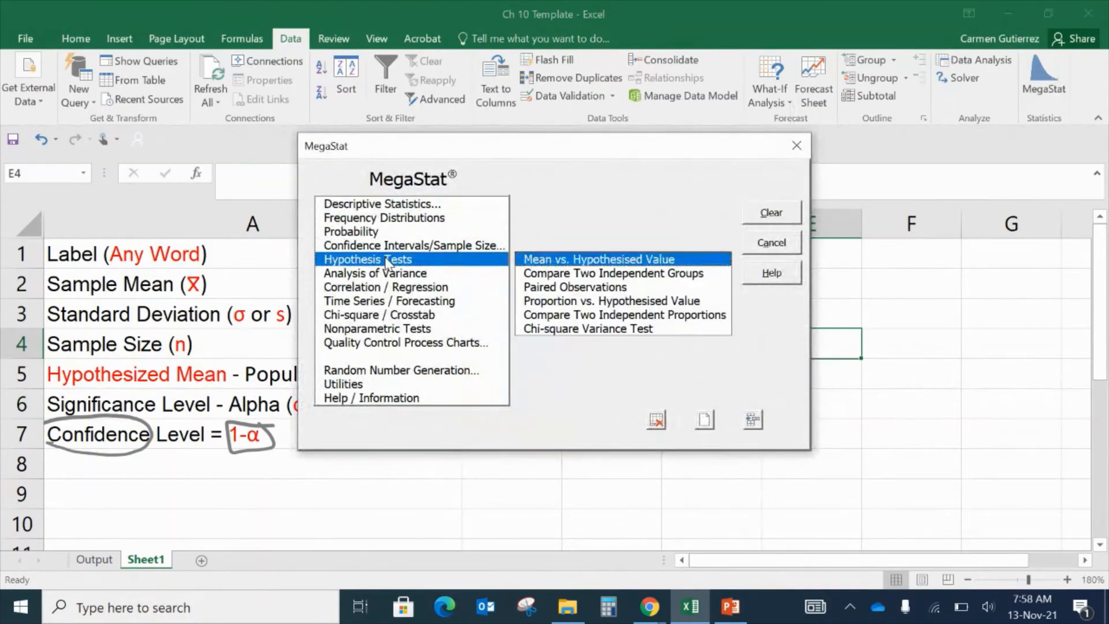
{"action": "double_click", "coordinate": [587, 261]}
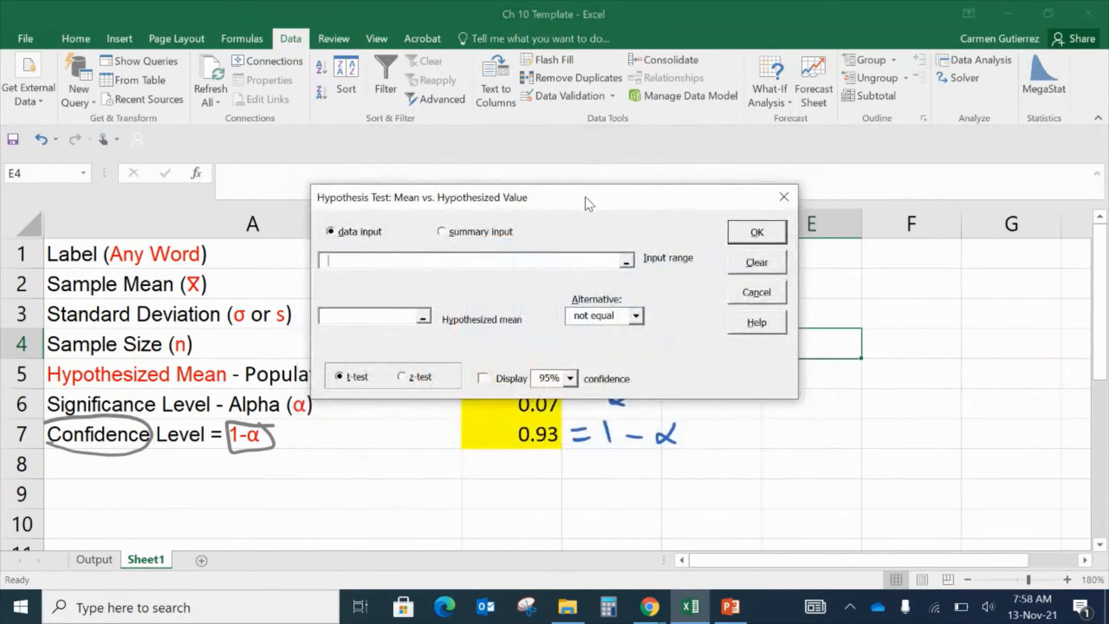
{"action": "left_click_drag", "start_coordinate": [585, 197], "coordinate": [872, 220]}
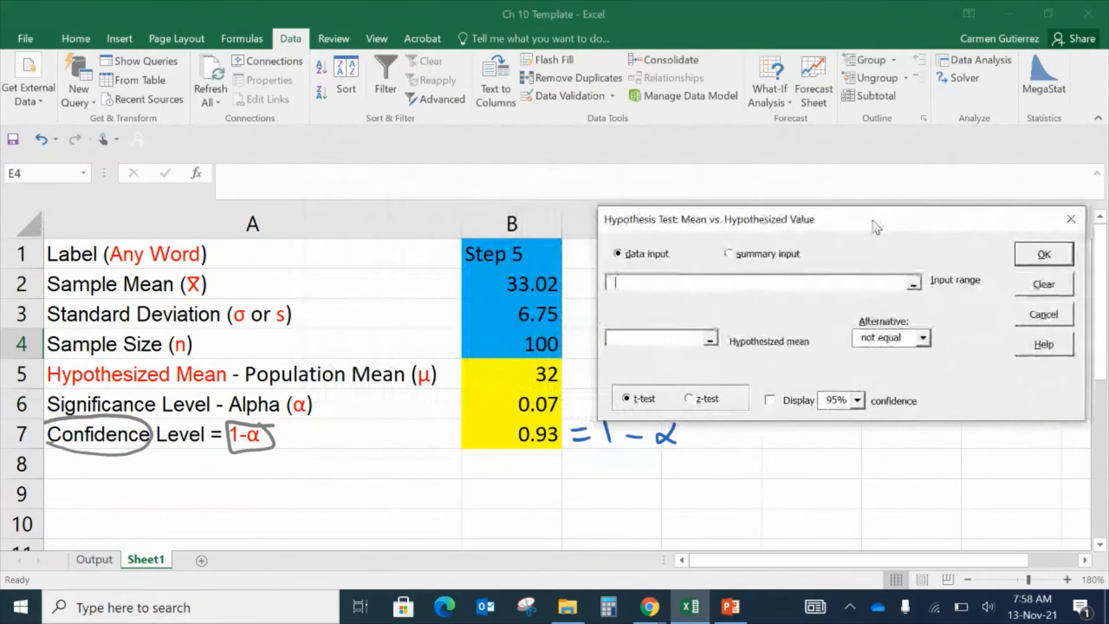
{"action": "left_click", "coordinate": [778, 254]}
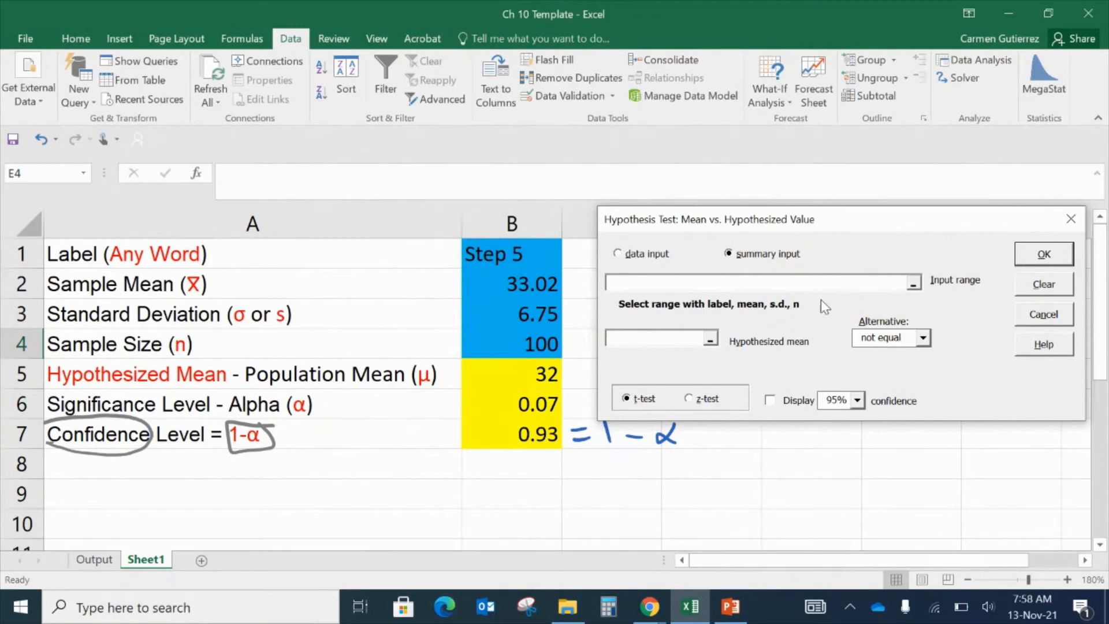
- Set the input range to the label, mean, standard deviation and sample size cells B1:B4
{"action": "left_click", "coordinate": [913, 283]}
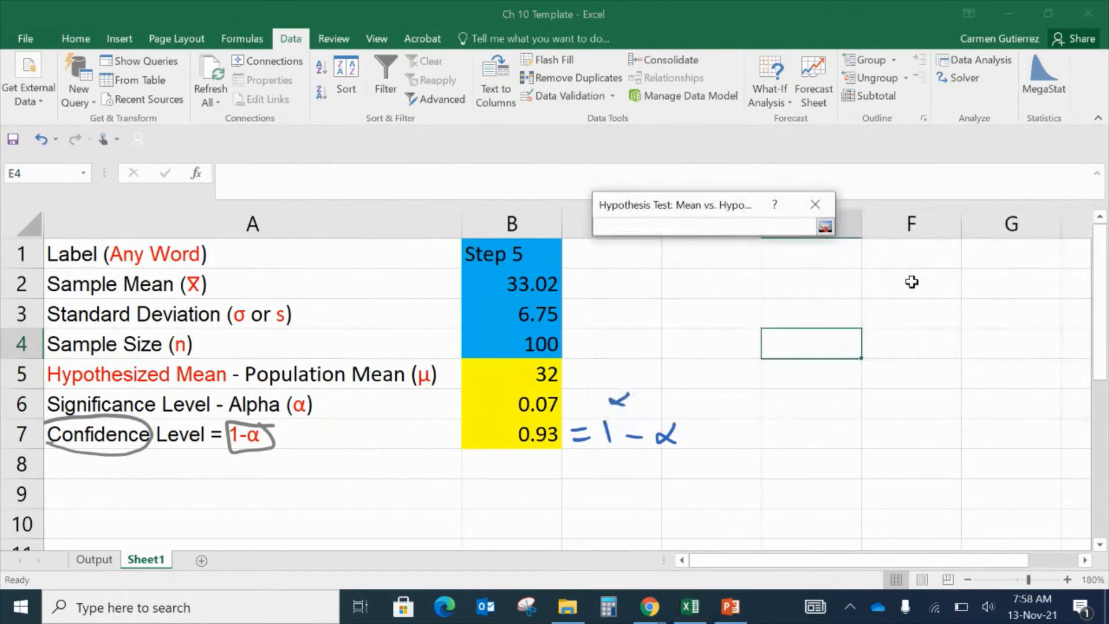
{"action": "left_click_drag", "start_coordinate": [517, 252], "coordinate": [529, 341]}
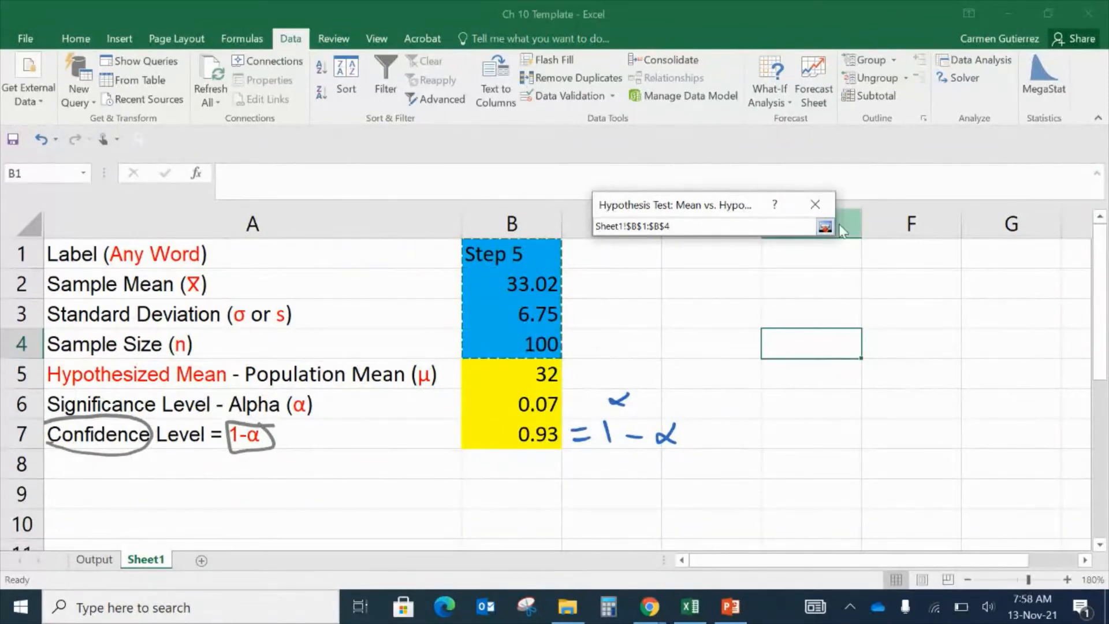
{"action": "left_click_drag", "start_coordinate": [520, 254], "coordinate": [520, 302]}
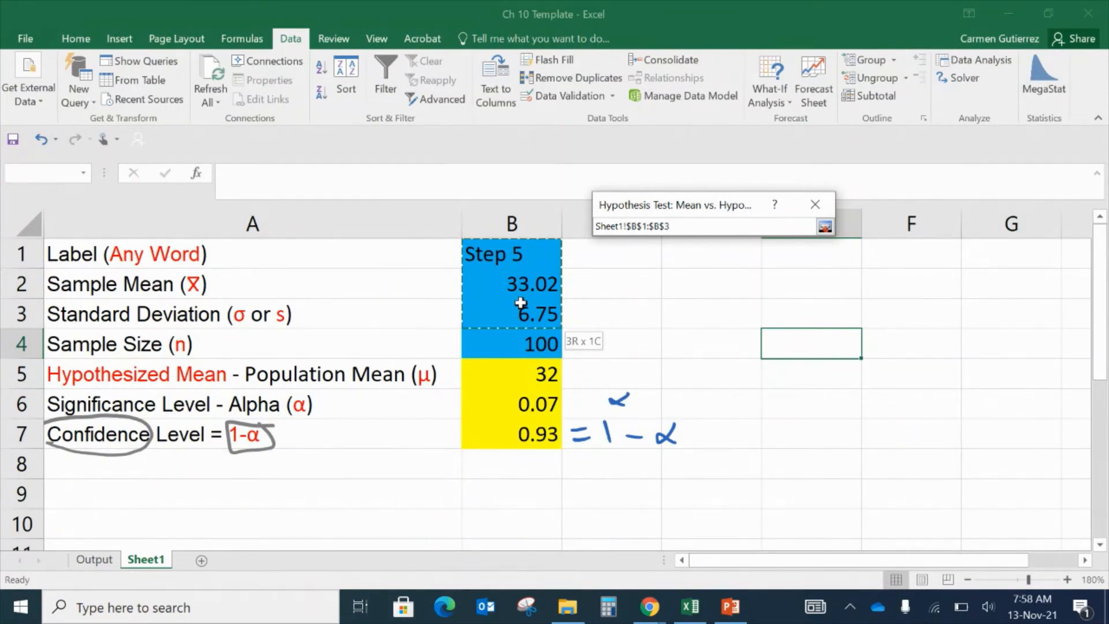
{"action": "left_click_drag", "start_coordinate": [520, 302], "coordinate": [521, 332]}
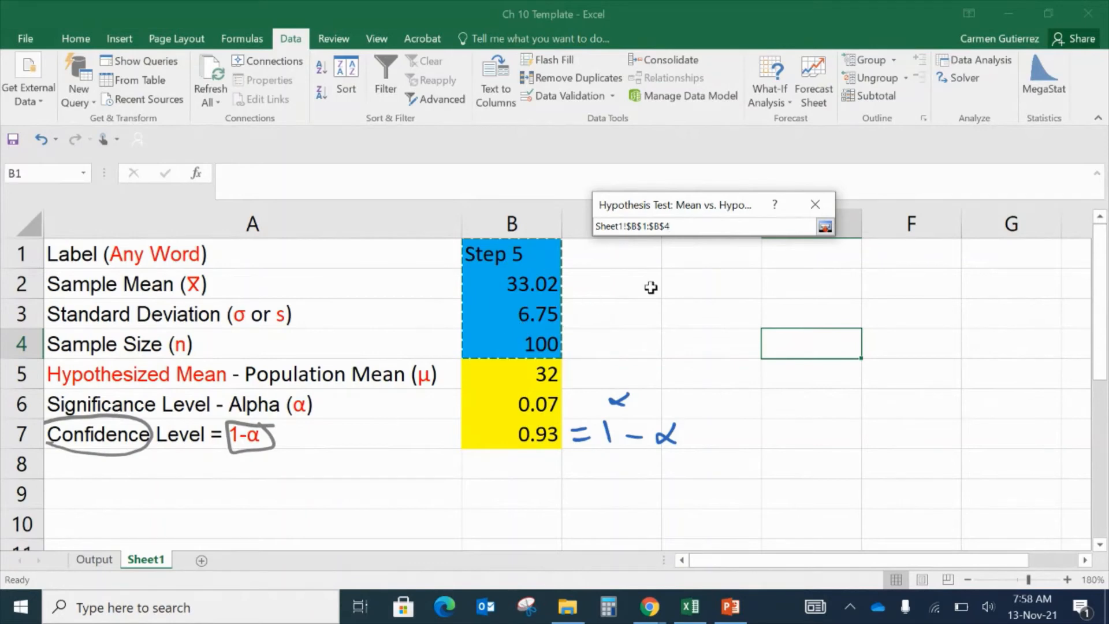
{"action": "left_click", "coordinate": [825, 227]}
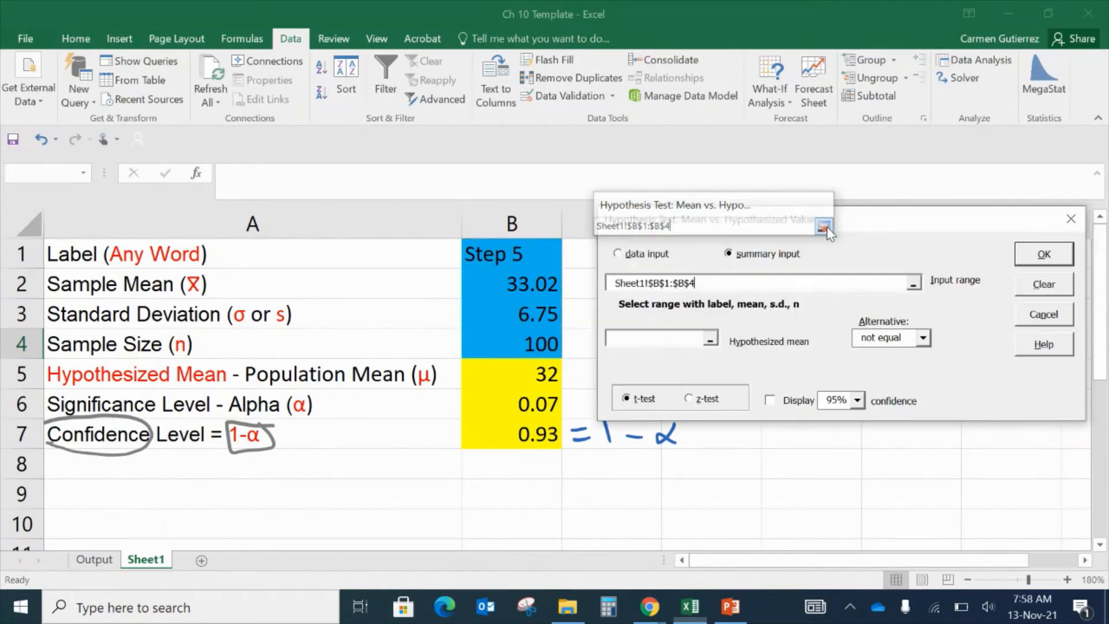
- Set the hypothesized mean to reference cell B5 instead of a typed value
{"action": "left_click", "coordinate": [702, 338]}
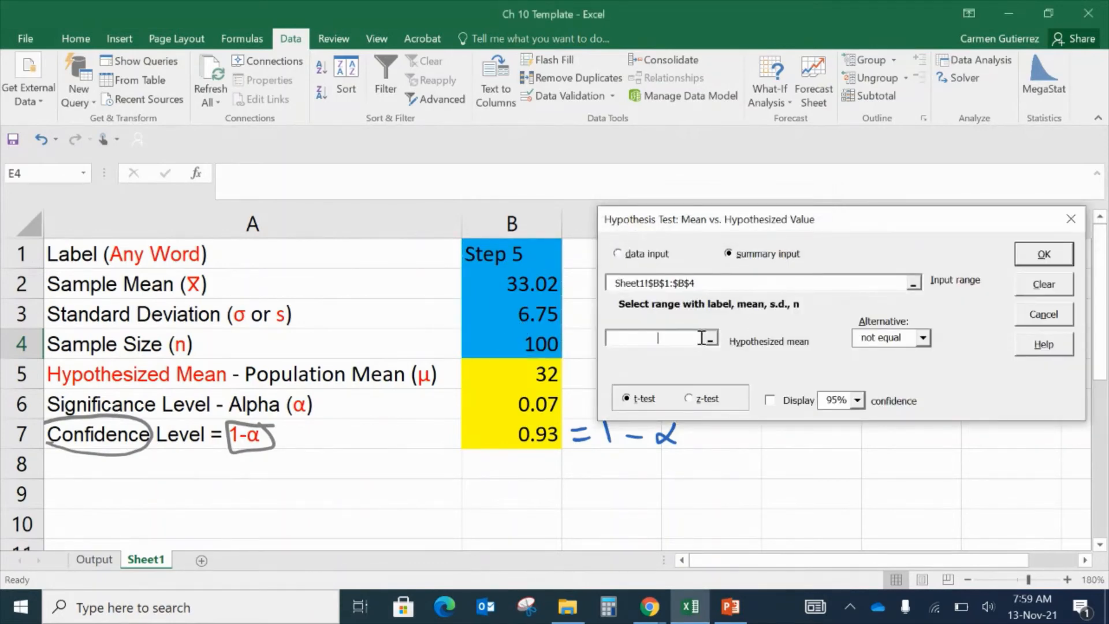
{"action": "type", "text": "32"}
{"action": "key", "text": "BackSpace"}
{"action": "key", "text": "BackSpace"}
{"action": "left_click", "coordinate": [528, 372]}
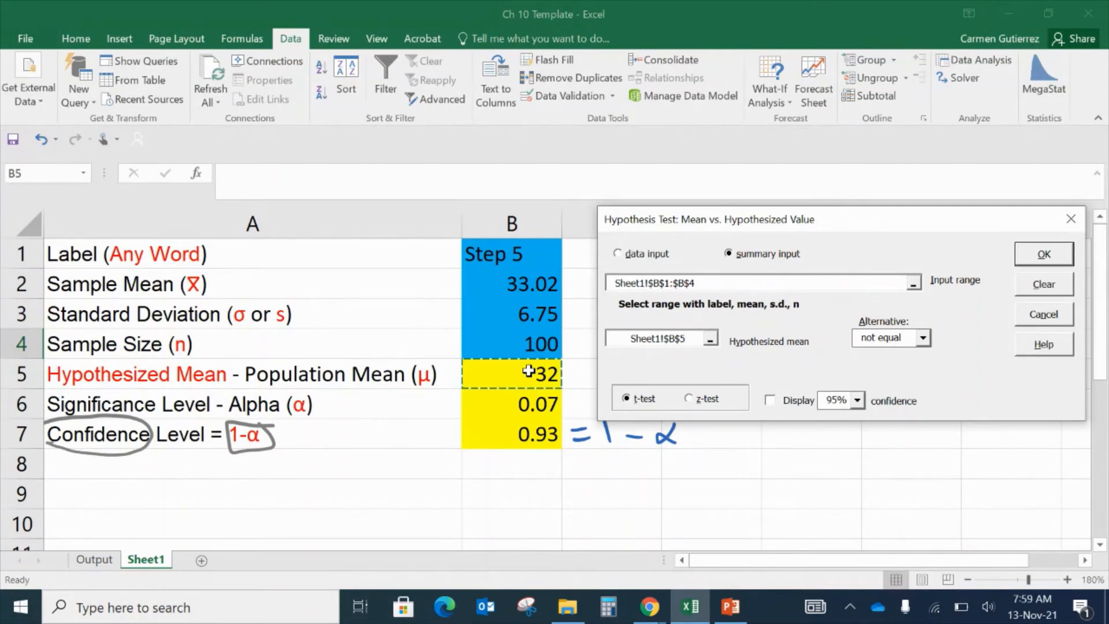
- Choose the z-test and set the alternative hypothesis to greater than
{"action": "left_click", "coordinate": [646, 400]}
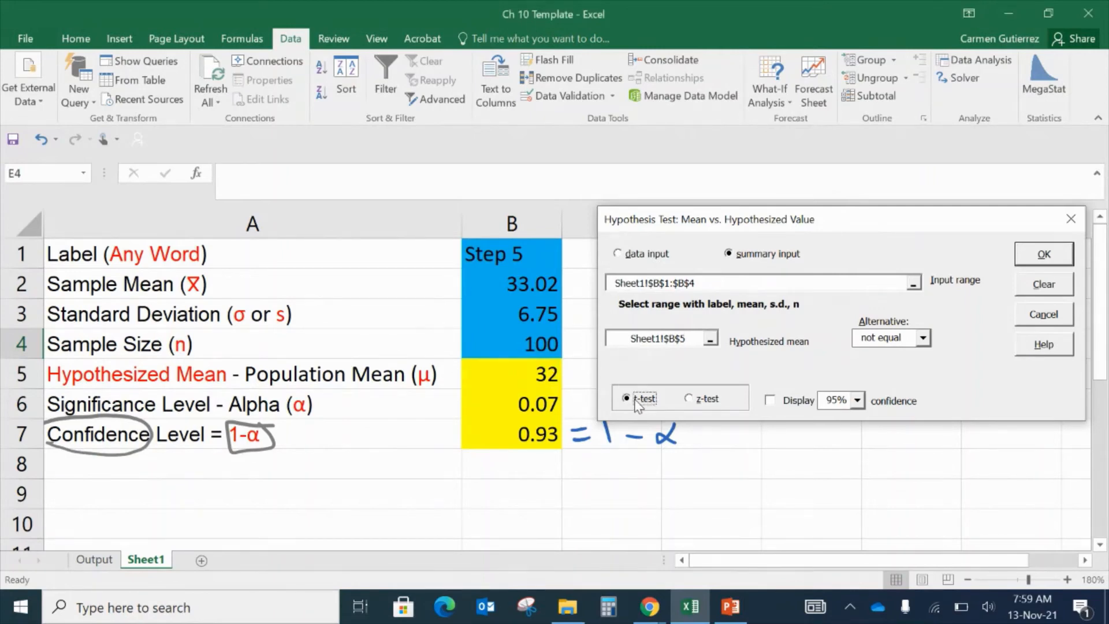
{"action": "left_click", "coordinate": [709, 400]}
{"action": "left_click", "coordinate": [923, 338]}
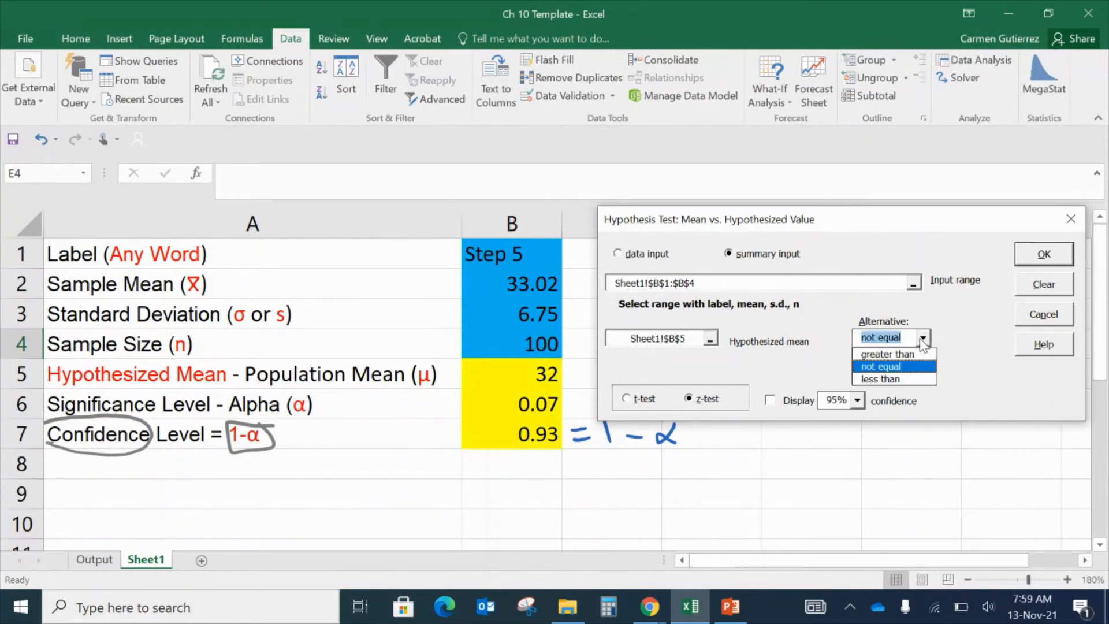
{"action": "left_click", "coordinate": [914, 355]}
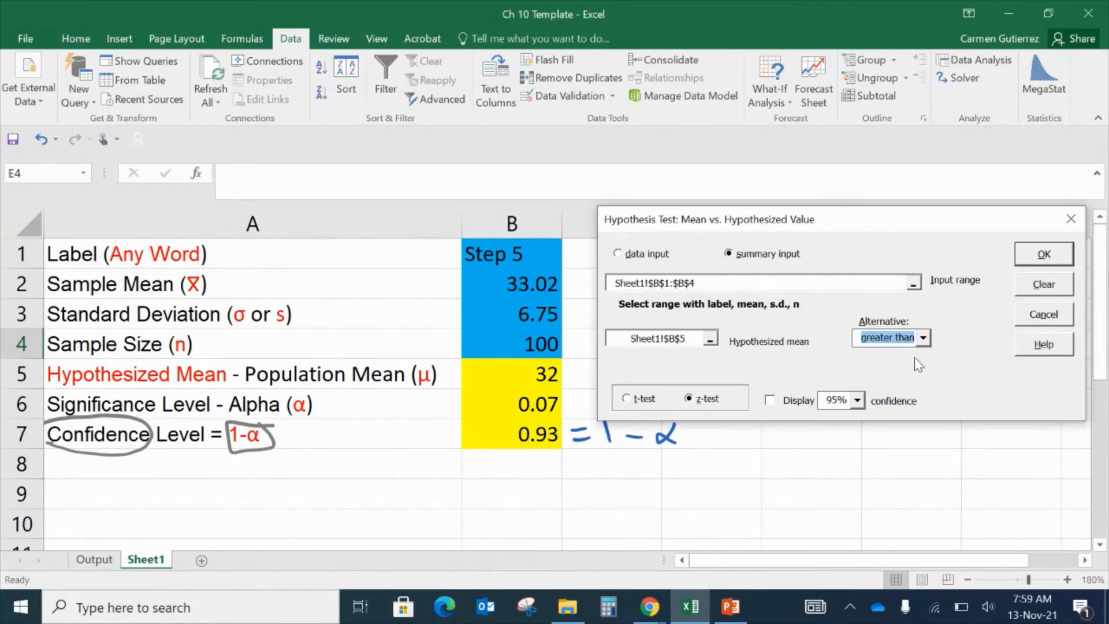
{"action": "left_click", "coordinate": [923, 339]}
{"action": "left_click", "coordinate": [900, 366]}
{"action": "left_click", "coordinate": [924, 340]}
{"action": "left_click", "coordinate": [910, 379]}
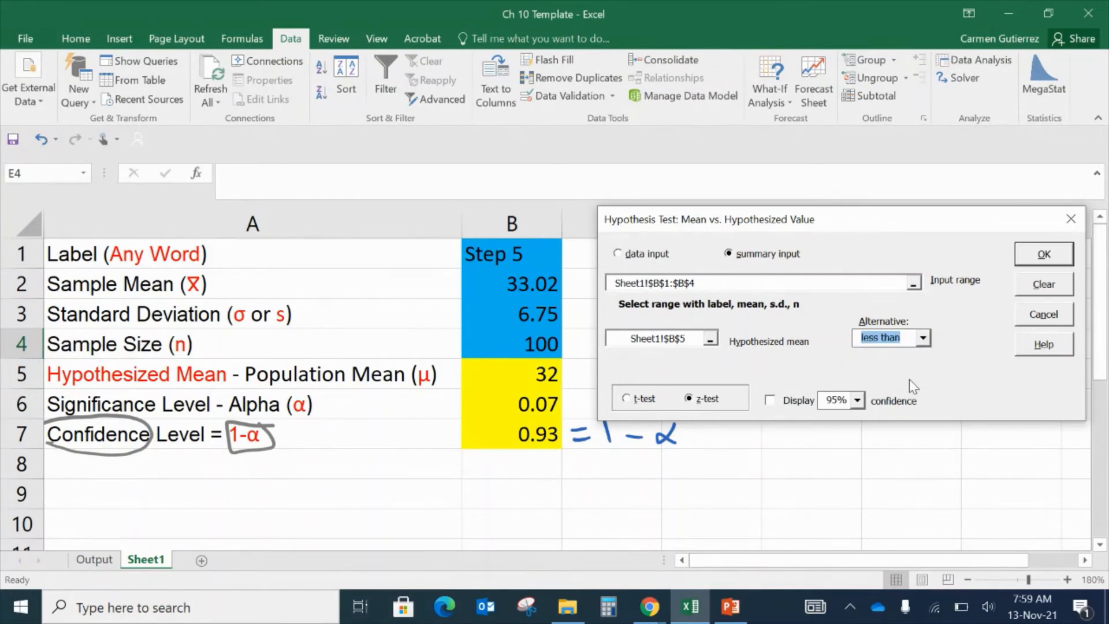
{"action": "left_click", "coordinate": [925, 340]}
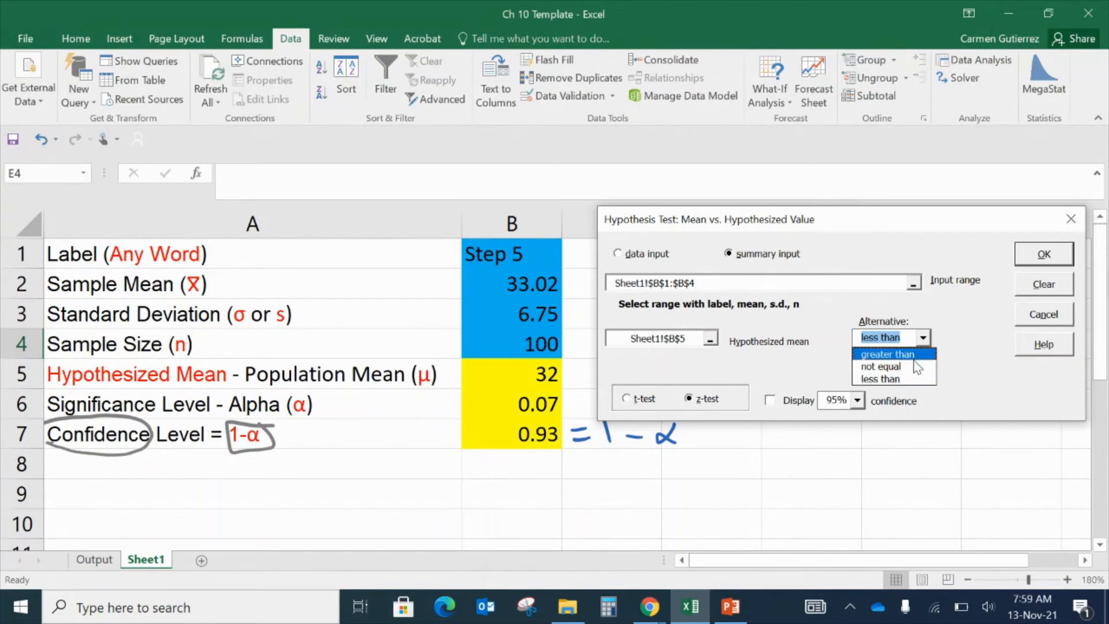
{"action": "left_click", "coordinate": [914, 357]}
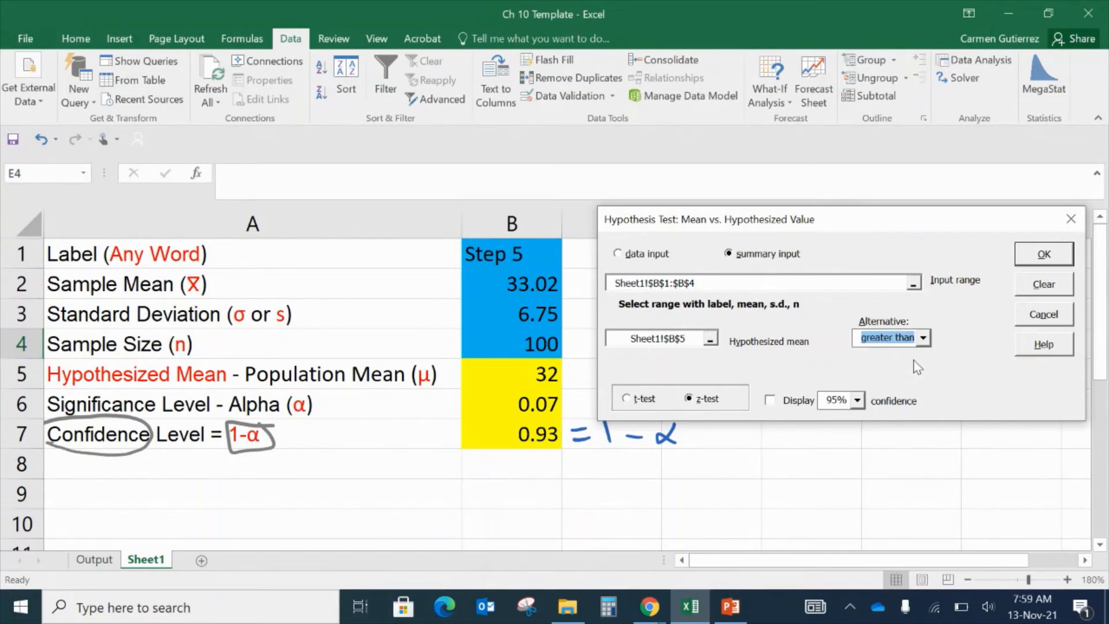
- Turn on the confidence interval display, trying the 99% and 90% preset levels
{"action": "left_click", "coordinate": [858, 401]}
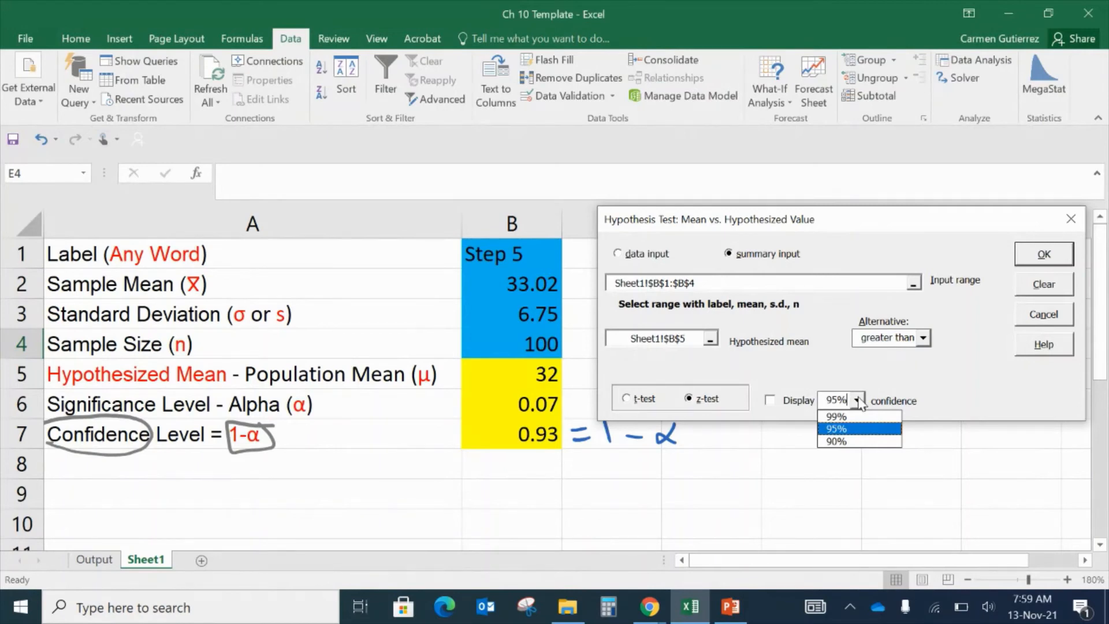
{"action": "left_click", "coordinate": [862, 432]}
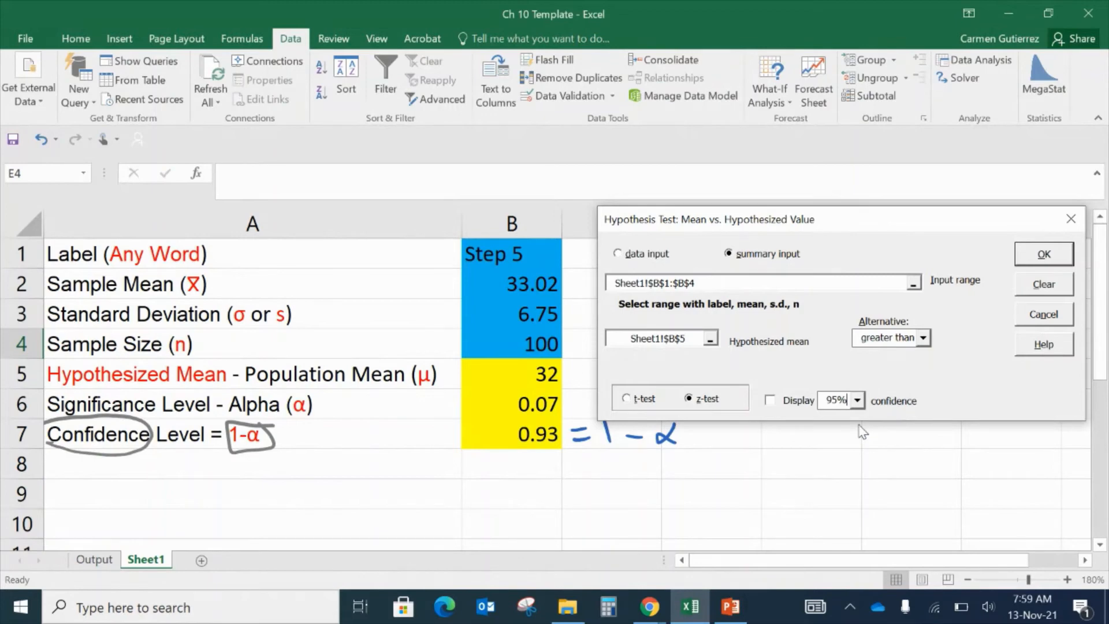
{"action": "left_click", "coordinate": [857, 401]}
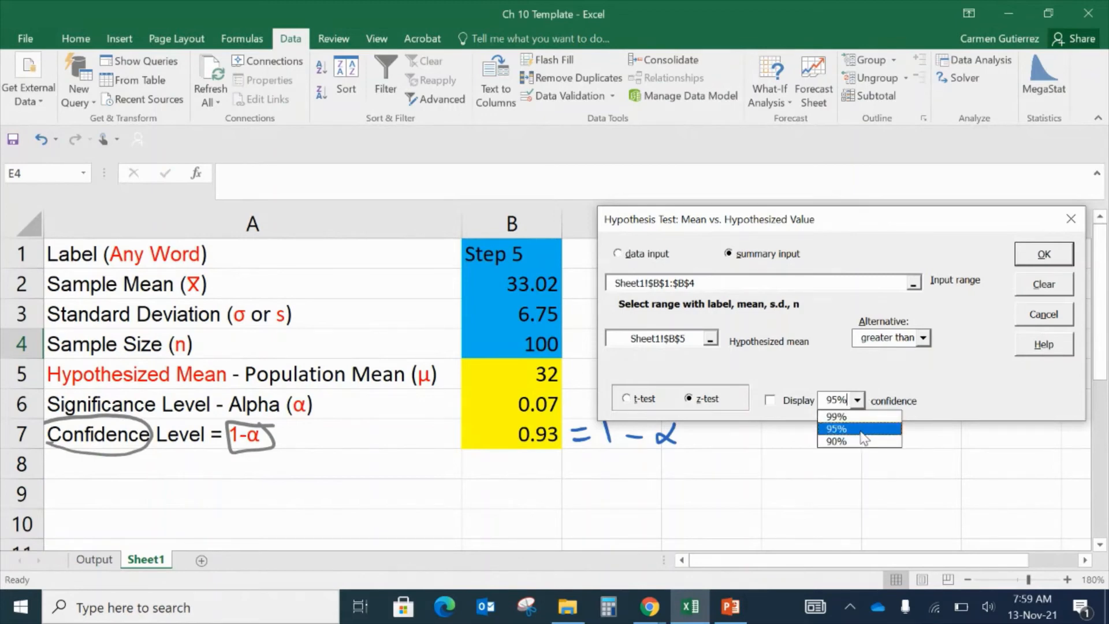
{"action": "left_click", "coordinate": [865, 417]}
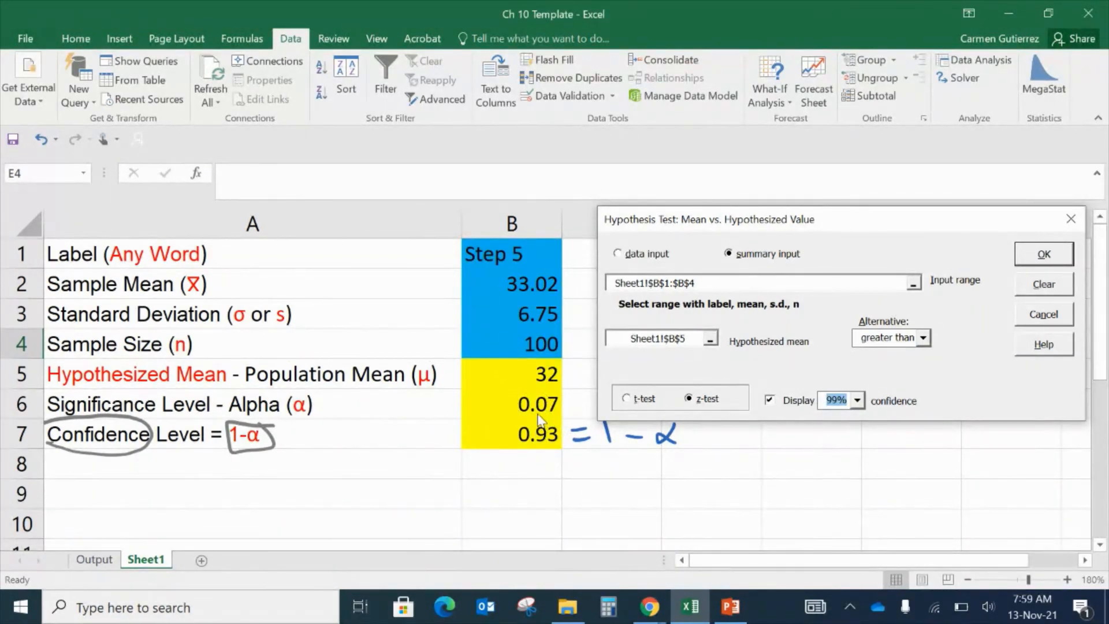
{"action": "left_click", "coordinate": [858, 401]}
{"action": "left_click", "coordinate": [857, 441]}
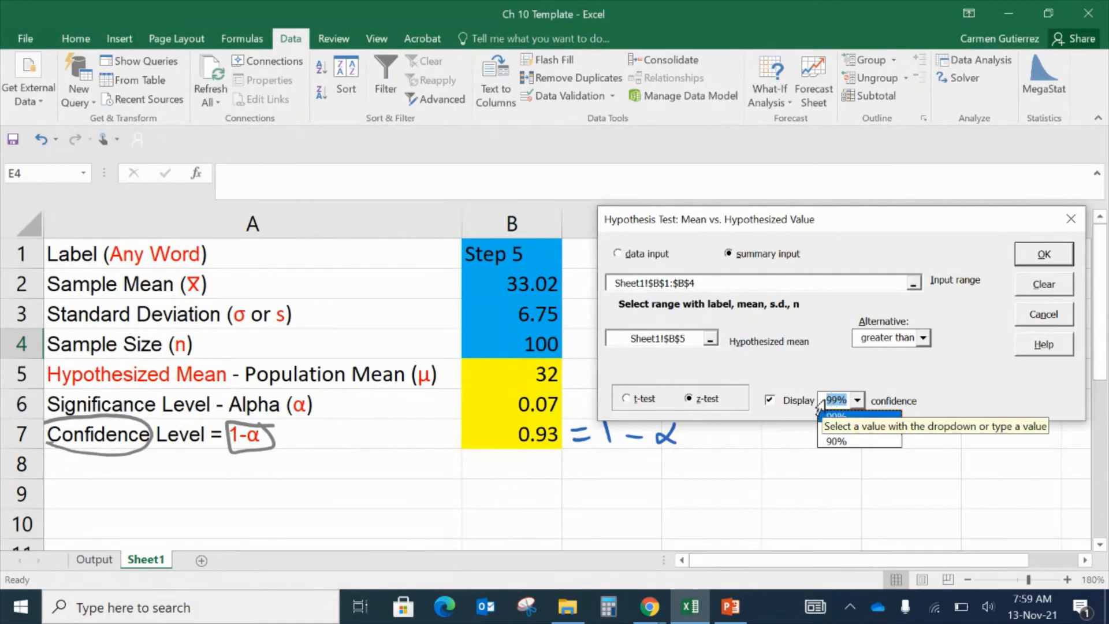
{"action": "left_click", "coordinate": [833, 415]}
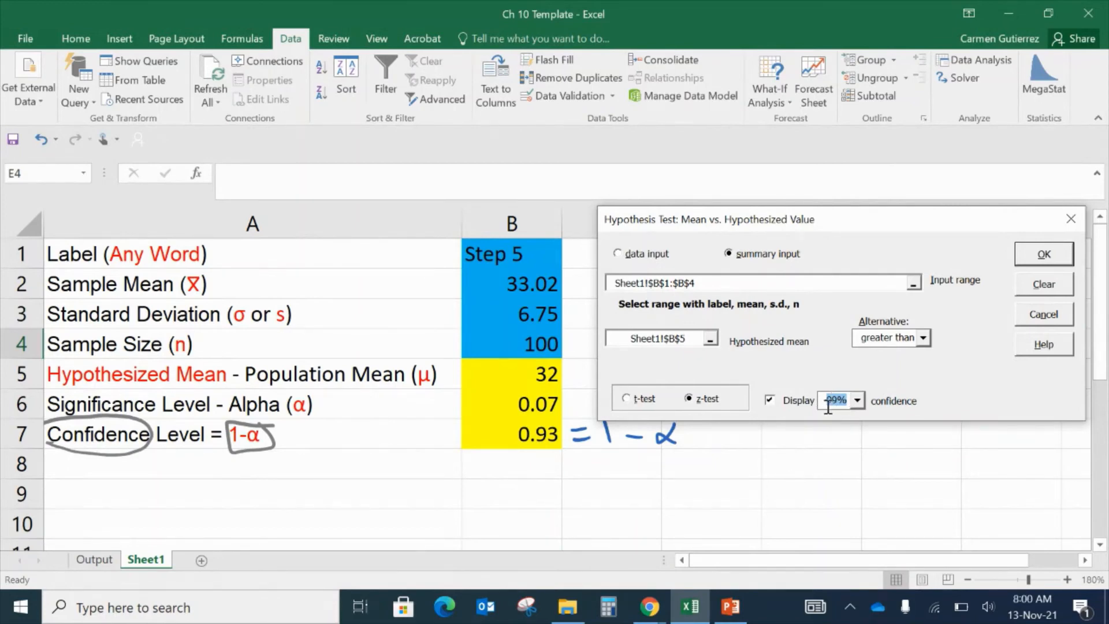
- Try entering 93 as the displayed confidence level
{"action": "left_click", "coordinate": [828, 403]}
{"action": "key", "text": "Delete"}
{"action": "key", "text": "Delete"}
{"action": "key", "text": "Delete"}
{"action": "type", "text": "93"}
- Set the displayed confidence level to 95% and run the test
{"action": "left_click", "coordinate": [857, 400]}
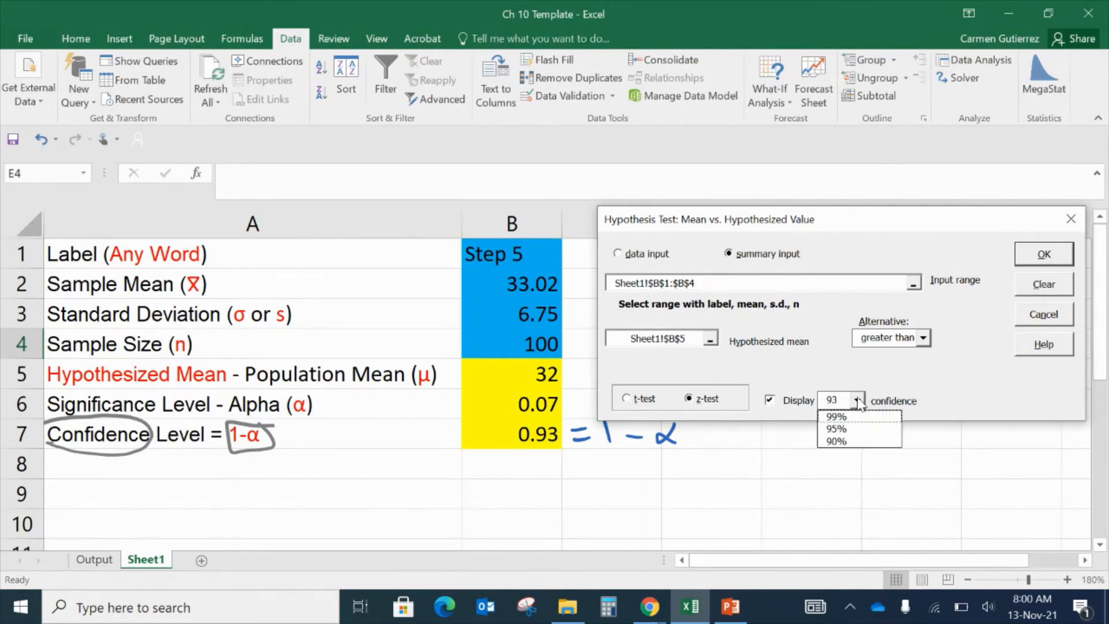
{"action": "left_click", "coordinate": [849, 428]}
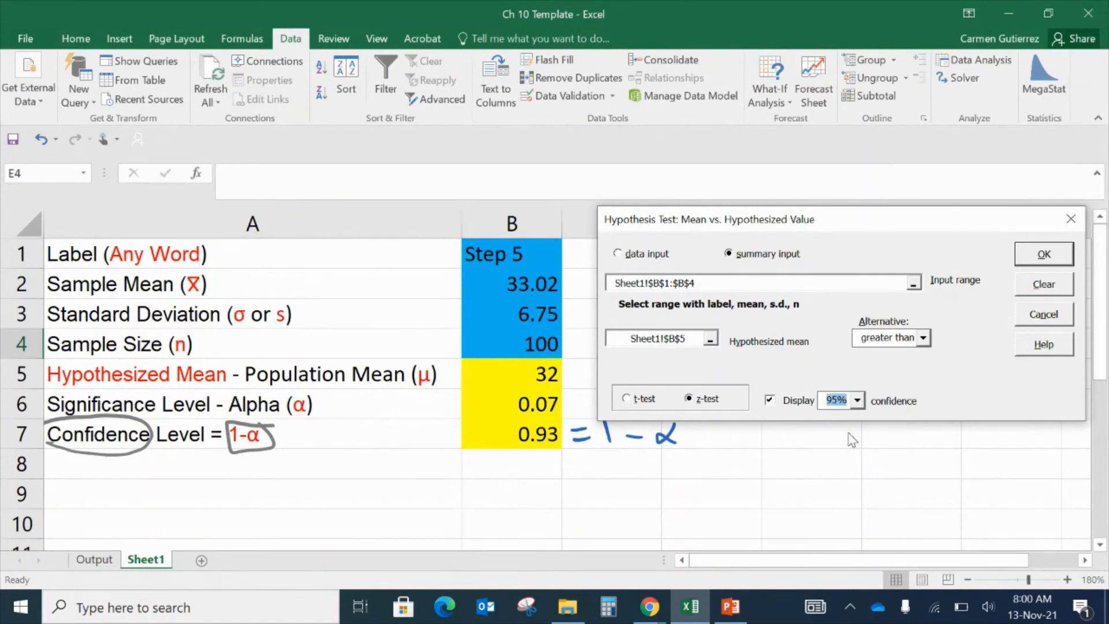
{"action": "left_click", "coordinate": [1050, 253]}
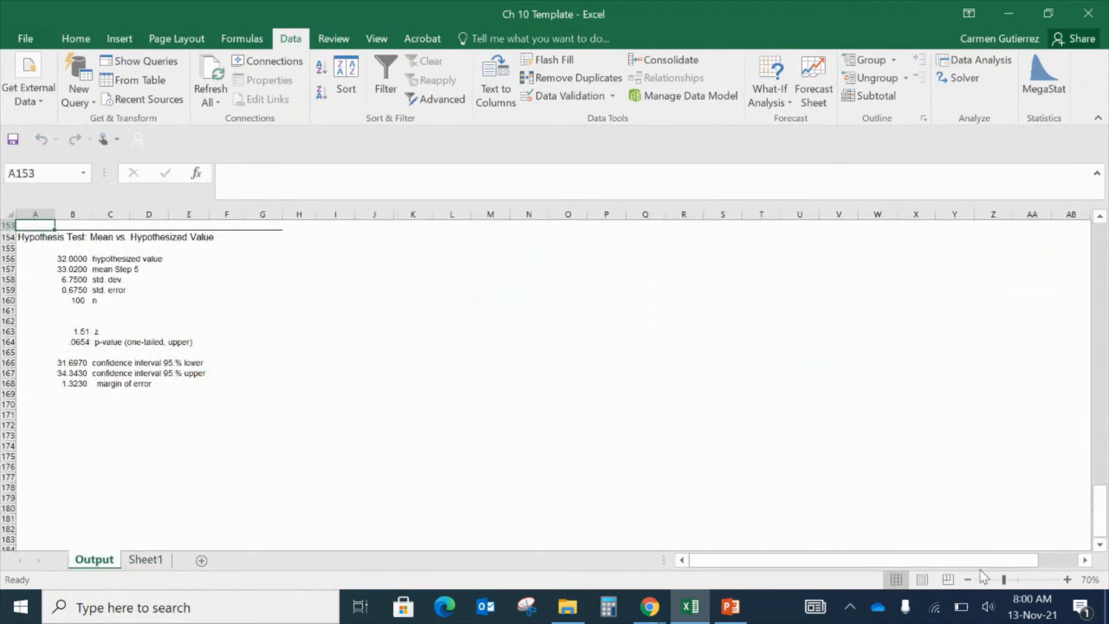
- Examine the new hypothesis test results on the Output sheet, zooming and scrolling through them
{"action": "left_click", "coordinate": [1067, 579]}
{"action": "left_click", "coordinate": [1067, 579]}
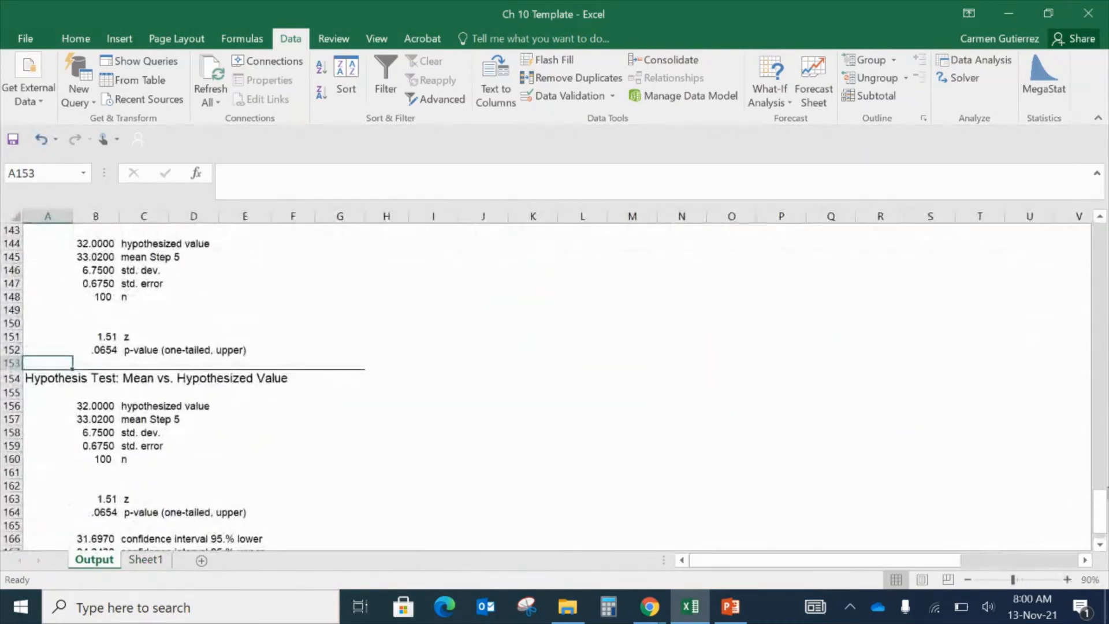
{"action": "left_click", "coordinate": [968, 579]}
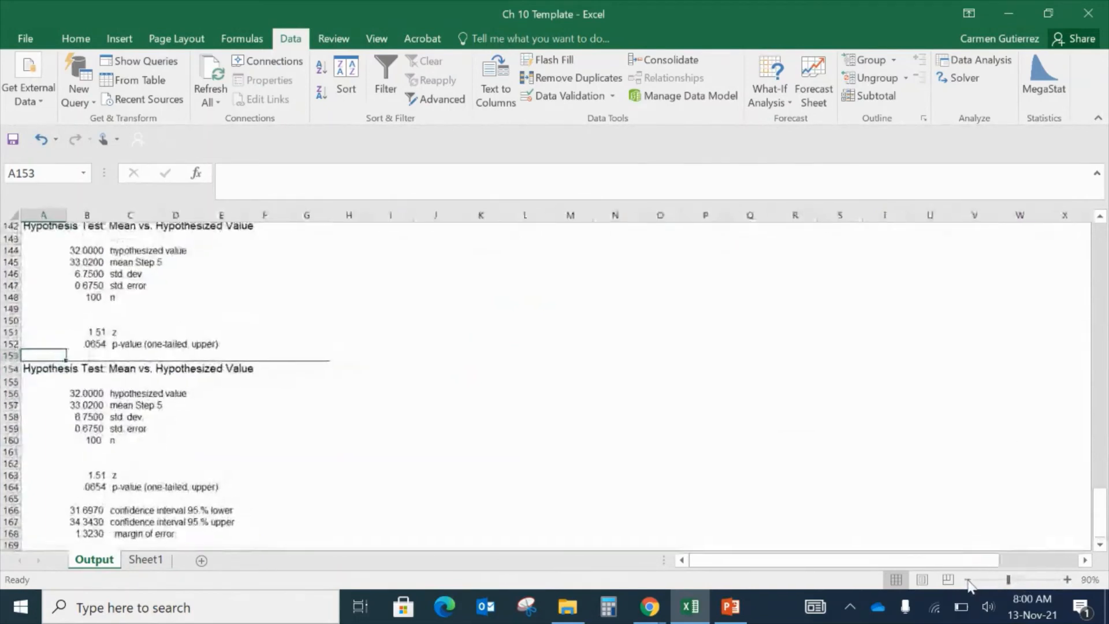
{"action": "left_click", "coordinate": [969, 580]}
{"action": "left_click", "coordinate": [968, 580]}
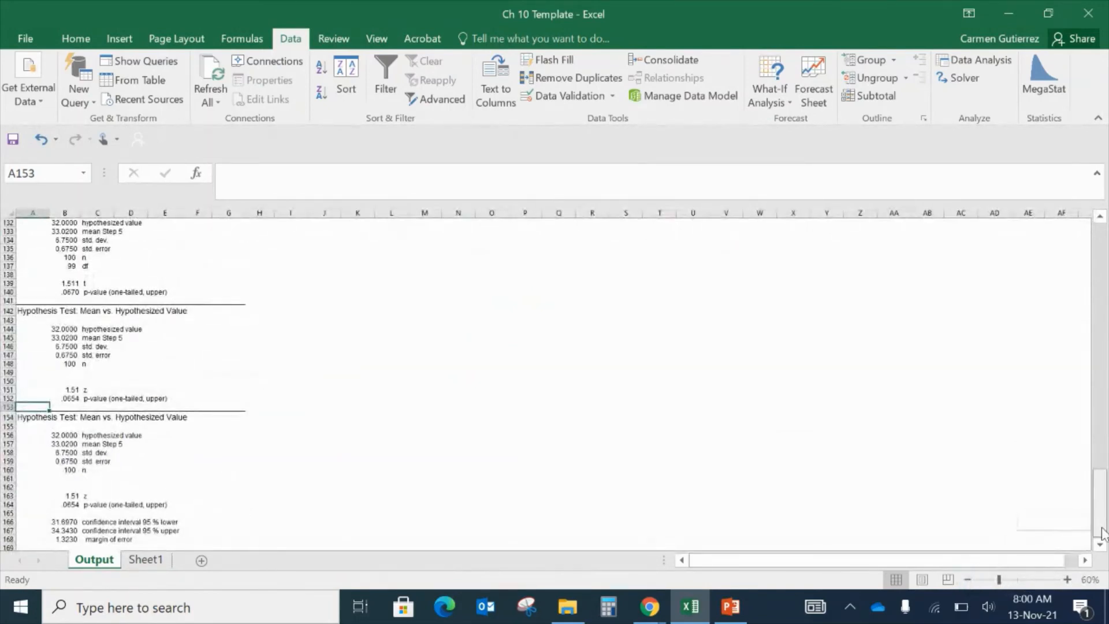
{"action": "left_click", "coordinate": [357, 521]}
{"action": "key", "text": "Down"}
{"action": "key", "text": "Down"}
{"action": "key", "text": "Down"}
{"action": "key", "text": "Down"}
{"action": "key", "text": "Down"}
{"action": "key", "text": "Down"}
{"action": "key", "text": "Down"}
{"action": "key", "text": "Down"}
{"action": "key", "text": "Down"}
{"action": "key", "text": "Down"}
{"action": "key", "text": "Down"}
{"action": "key", "text": "Down"}
{"action": "key", "text": "Down"}
{"action": "key", "text": "Down"}
{"action": "key", "text": "Down"}
{"action": "key", "text": "Down"}
{"action": "key", "text": "Down"}
{"action": "key", "text": "Down"}
{"action": "key", "text": "Down"}
{"action": "key", "text": "Down"}
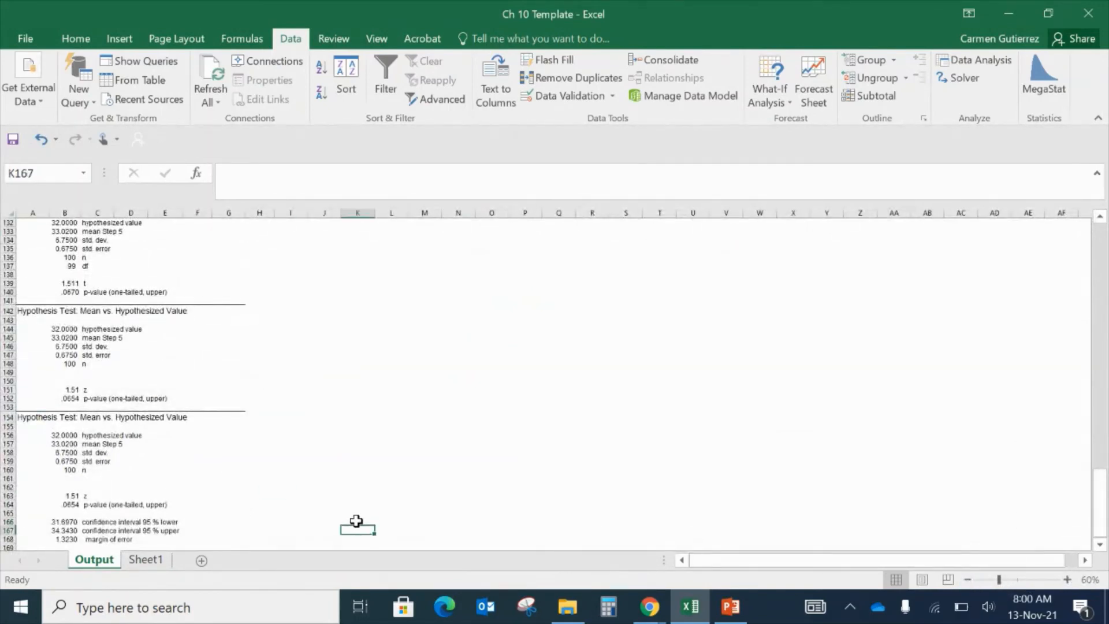
{"action": "key", "text": "Down"}
{"action": "key", "text": "Down"}
{"action": "key", "text": "Down"}
{"action": "key", "text": "Down"}
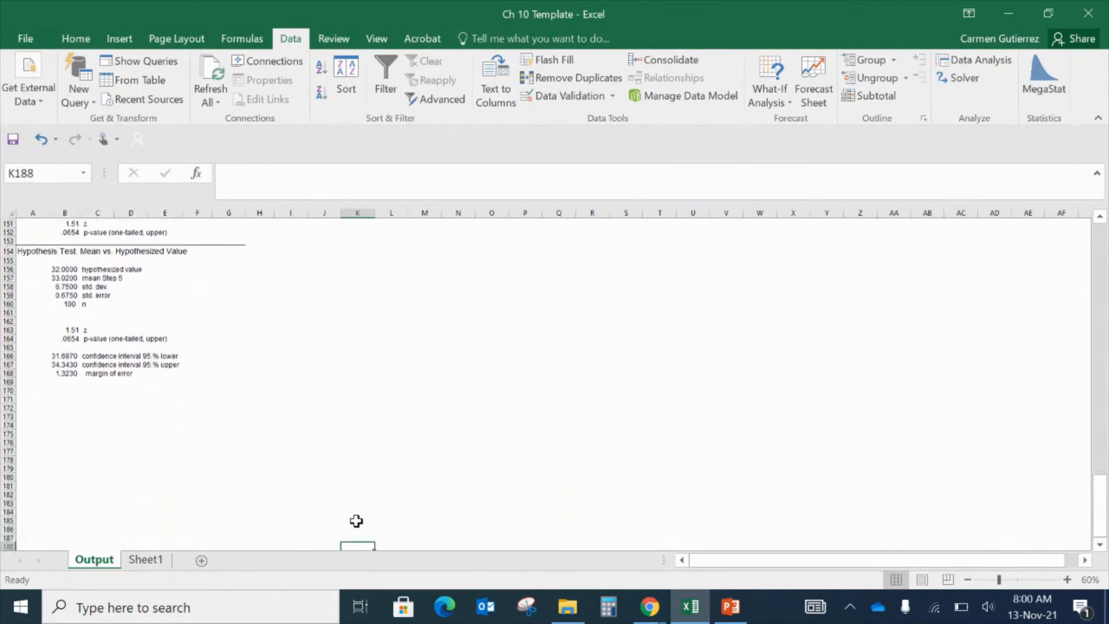
{"action": "left_click", "coordinate": [1068, 579]}
{"action": "left_click", "coordinate": [1067, 579]}
{"action": "left_click", "coordinate": [1068, 579]}
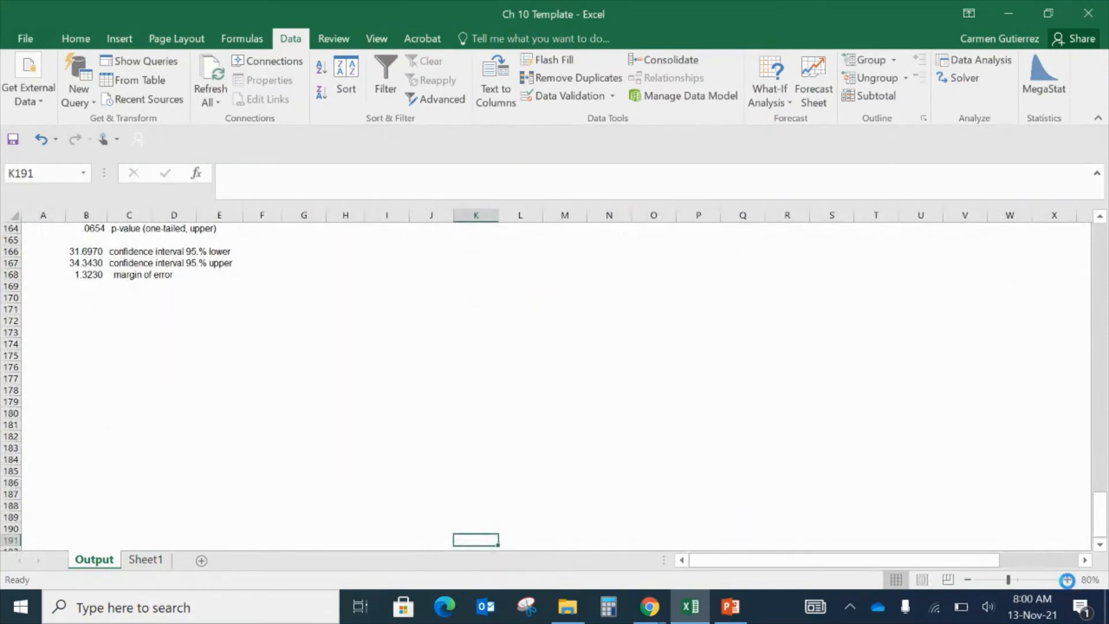
- Highlight the z value of 1.51 in the hypothesis test output with the yellow highlighter pen
{"action": "left_click_drag", "start_coordinate": [1100, 515], "coordinate": [1094, 500]}
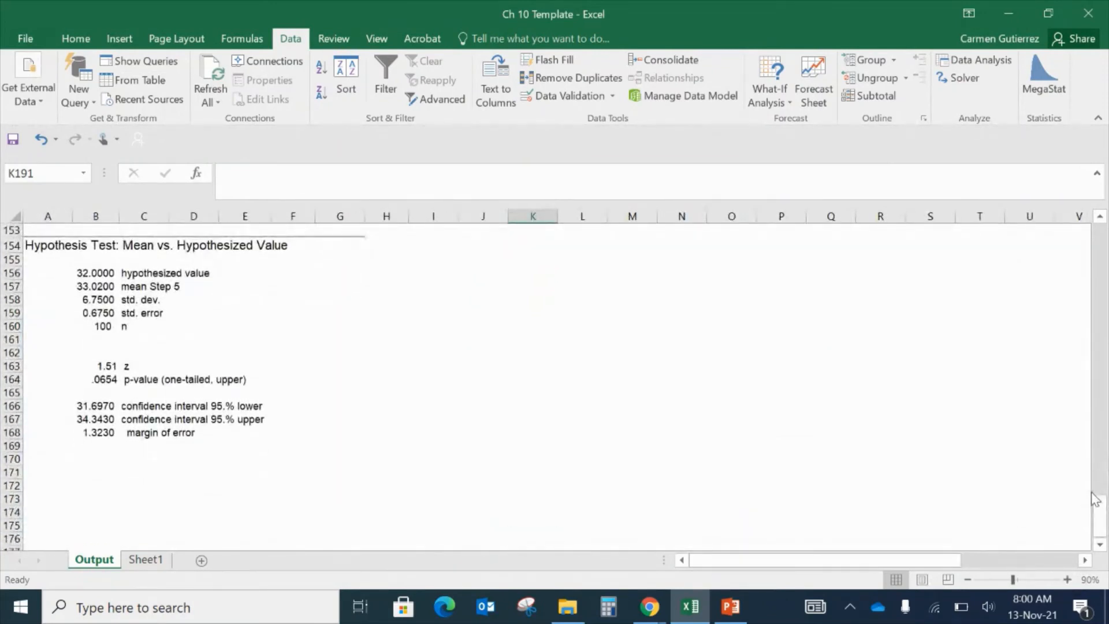
{"action": "left_click", "coordinate": [451, 442]}
{"action": "left_click", "coordinate": [471, 39]}
{"action": "left_click", "coordinate": [405, 69]}
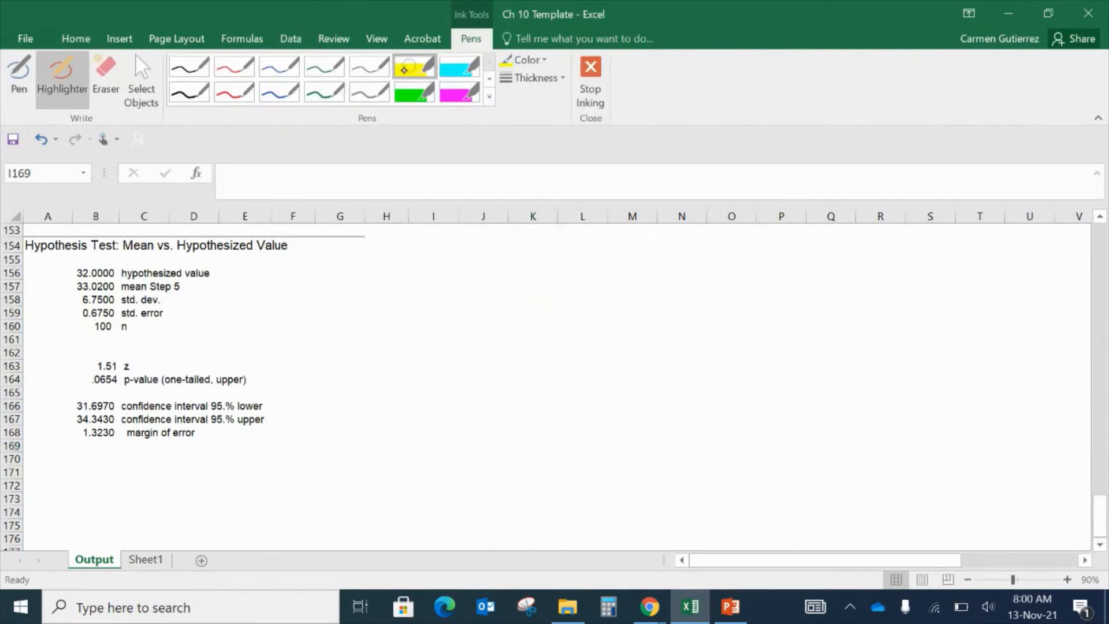
{"action": "left_click_drag", "start_coordinate": [140, 363], "coordinate": [78, 364]}
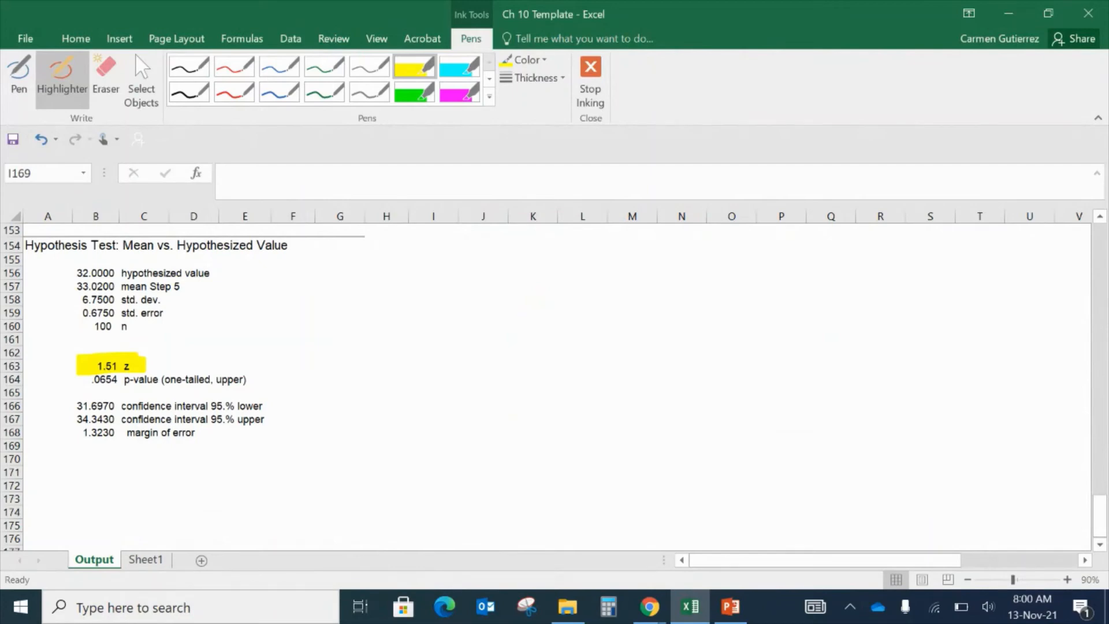
- Circle the hypothesized value and sample mean in green ink and label them μ and x̄
{"action": "left_click", "coordinate": [325, 66]}
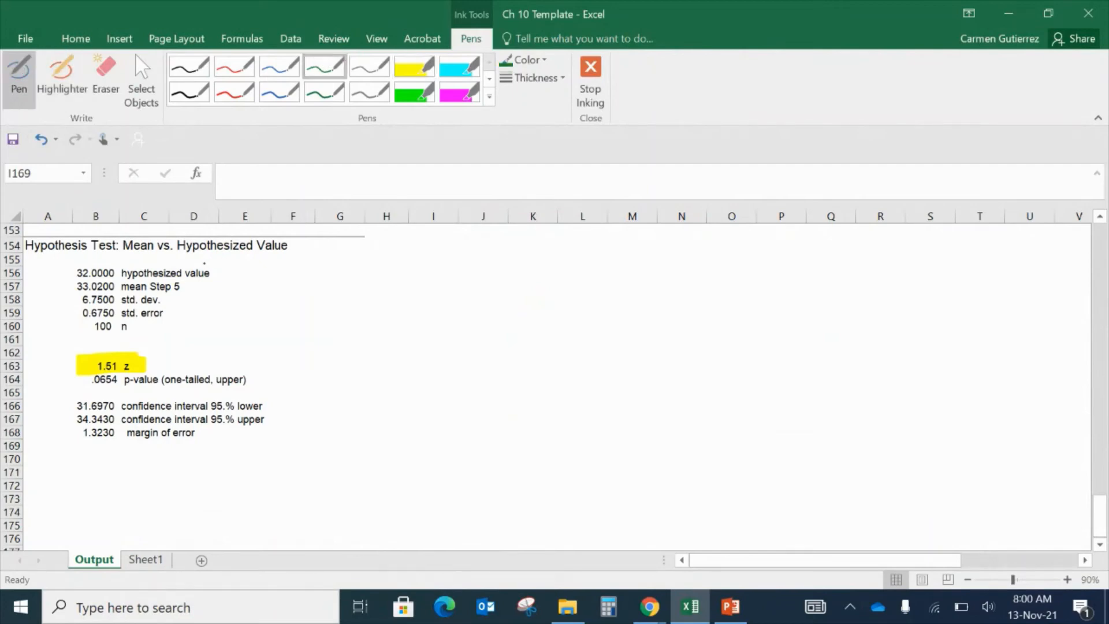
{"action": "mouse_move", "coordinate": [204, 263]}
{"action": "left_mouse_down"}
{"action": "mouse_move", "coordinate": [68, 276]}
{"action": "mouse_move", "coordinate": [216, 280]}
{"action": "mouse_move", "coordinate": [203, 264]}
{"action": "mouse_move", "coordinate": [247, 280]}
{"action": "left_mouse_up"}
{"action": "mouse_move", "coordinate": [146, 292]}
{"action": "left_mouse_down"}
{"action": "mouse_move", "coordinate": [181, 282]}
{"action": "mouse_move", "coordinate": [70, 294]}
{"action": "mouse_move", "coordinate": [116, 295]}
{"action": "left_mouse_up"}
{"action": "mouse_move", "coordinate": [186, 282]}
{"action": "left_mouse_down"}
{"action": "mouse_move", "coordinate": [142, 291]}
{"action": "mouse_move", "coordinate": [185, 283]}
{"action": "left_mouse_up"}
{"action": "left_click_drag", "start_coordinate": [49, 279], "coordinate": [49, 293]}
{"action": "left_click_drag", "start_coordinate": [47, 277], "coordinate": [57, 276]}
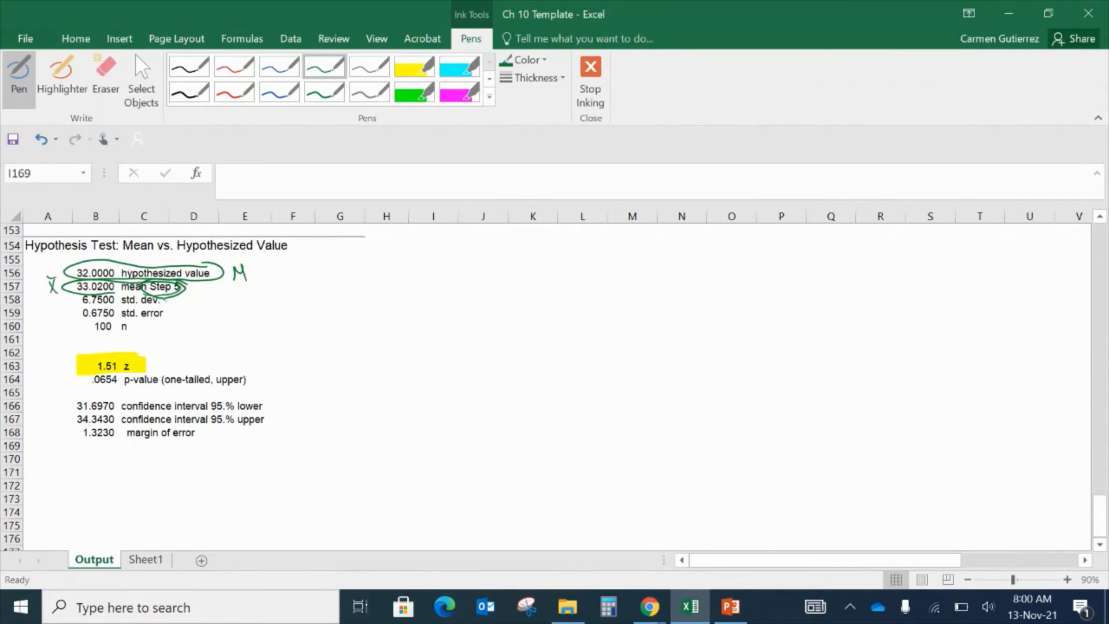
- Annotate the std. dev. and n in green ink, write the standard error formula σx̄ = σ/√n beside them, and highlight it yellow
{"action": "mouse_move", "coordinate": [167, 302]}
{"action": "left_mouse_down"}
{"action": "mouse_move", "coordinate": [223, 308]}
{"action": "mouse_move", "coordinate": [227, 300]}
{"action": "left_mouse_up"}
{"action": "mouse_move", "coordinate": [140, 328]}
{"action": "left_mouse_down"}
{"action": "mouse_move", "coordinate": [174, 338]}
{"action": "mouse_move", "coordinate": [131, 327]}
{"action": "mouse_move", "coordinate": [373, 296]}
{"action": "left_mouse_up"}
{"action": "left_click", "coordinate": [372, 316]}
{"action": "mouse_move", "coordinate": [380, 313]}
{"action": "left_mouse_down"}
{"action": "mouse_move", "coordinate": [377, 331]}
{"action": "mouse_move", "coordinate": [384, 323]}
{"action": "left_mouse_up"}
{"action": "mouse_move", "coordinate": [394, 297]}
{"action": "left_mouse_down"}
{"action": "mouse_move", "coordinate": [412, 293]}
{"action": "mouse_move", "coordinate": [413, 304]}
{"action": "left_mouse_up"}
{"action": "mouse_move", "coordinate": [437, 292]}
{"action": "left_mouse_down"}
{"action": "mouse_move", "coordinate": [496, 285]}
{"action": "mouse_move", "coordinate": [446, 272]}
{"action": "mouse_move", "coordinate": [463, 281]}
{"action": "left_mouse_up"}
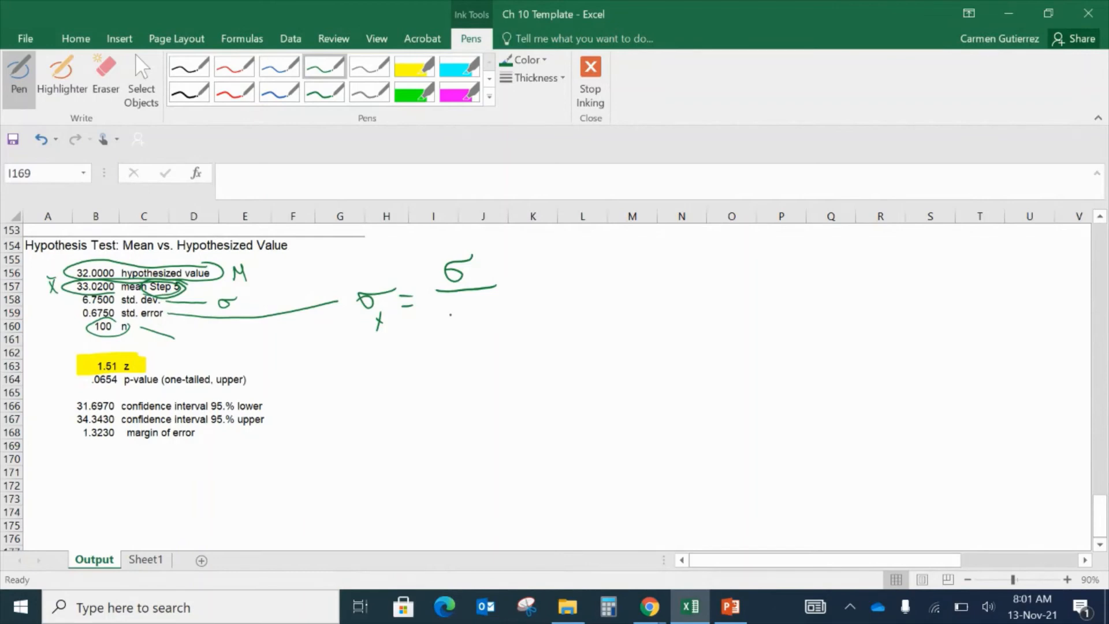
{"action": "left_click_drag", "start_coordinate": [450, 312], "coordinate": [503, 294]}
{"action": "left_click_drag", "start_coordinate": [475, 330], "coordinate": [496, 327]}
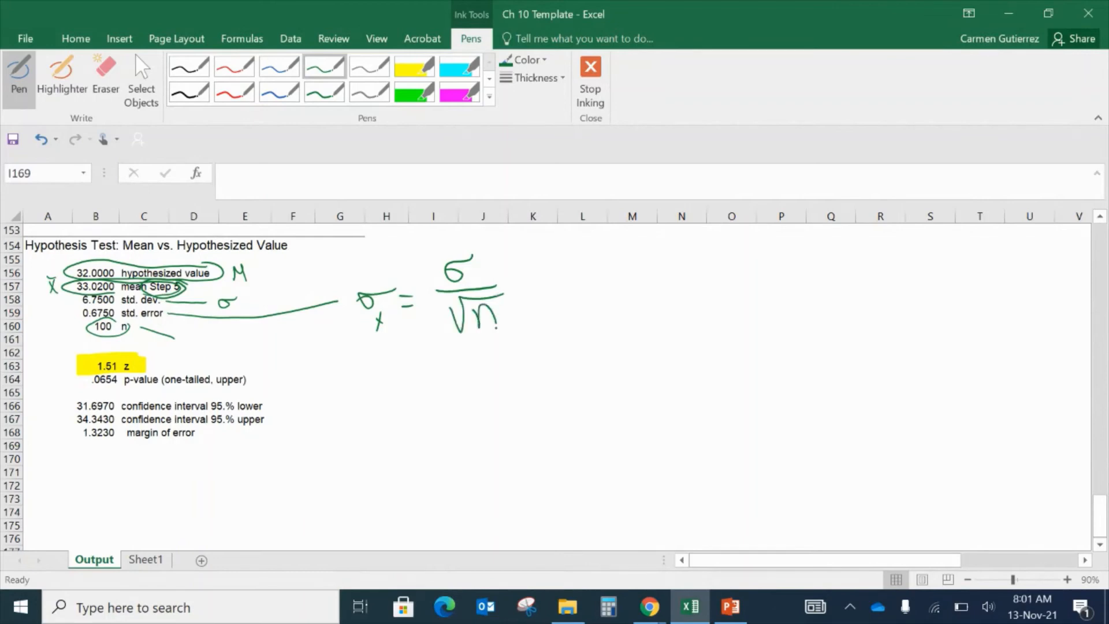
{"action": "left_click", "coordinate": [414, 66]}
{"action": "mouse_move", "coordinate": [471, 253]}
{"action": "left_mouse_down"}
{"action": "mouse_move", "coordinate": [477, 273]}
{"action": "mouse_move", "coordinate": [462, 301]}
{"action": "mouse_move", "coordinate": [491, 323]}
{"action": "left_mouse_up"}
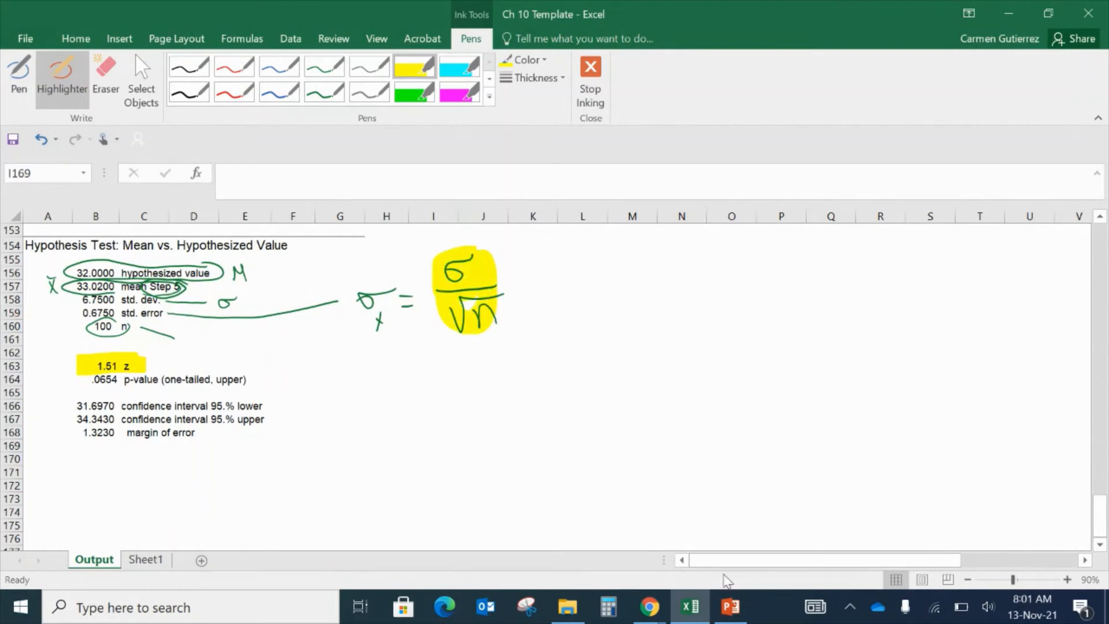
- Switch to PowerPoint, present the Step 3 z-statistic slide as a slide show, and advance to the following slide
{"action": "left_click", "coordinate": [734, 614]}
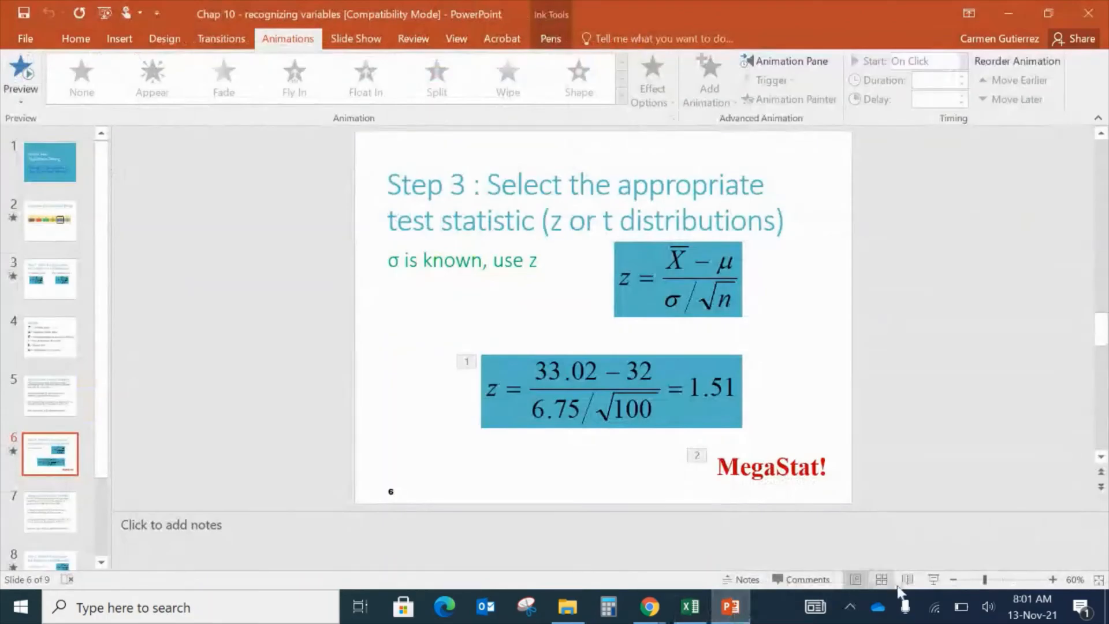
{"action": "left_click", "coordinate": [934, 580]}
{"action": "left_click", "coordinate": [934, 577]}
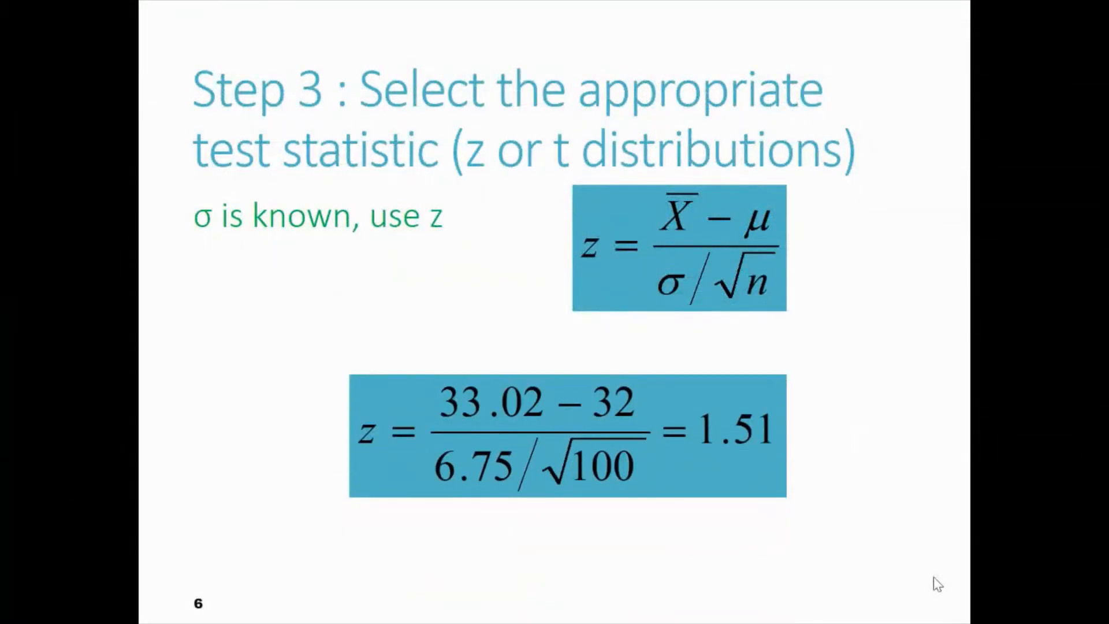
{"action": "left_click", "coordinate": [934, 577]}
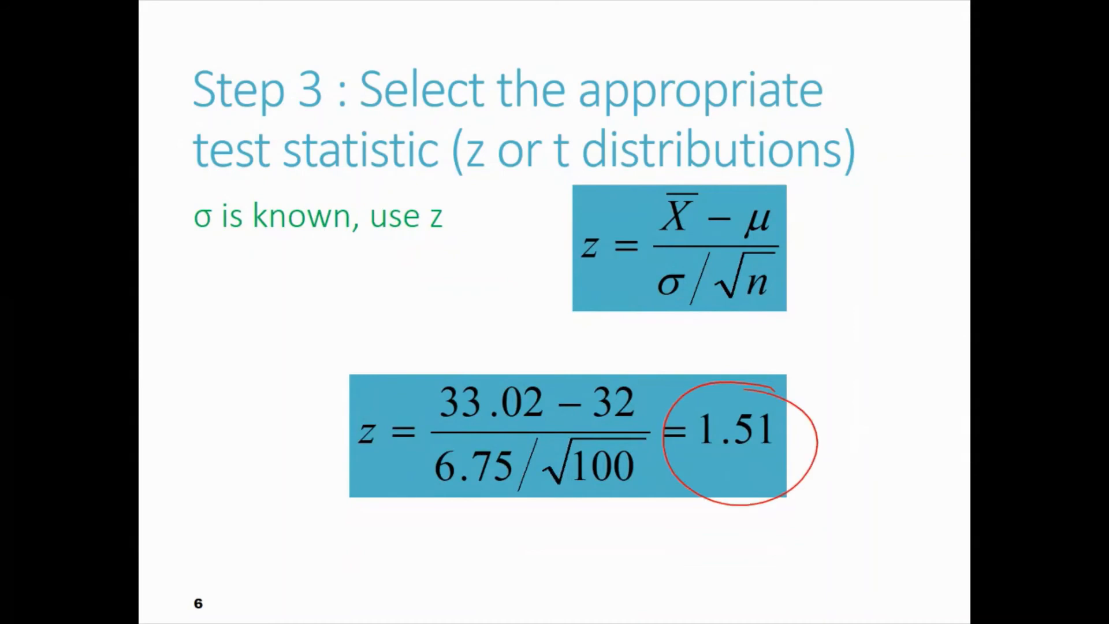
{"action": "key", "text": "Right"}
{"action": "key", "text": "Right"}
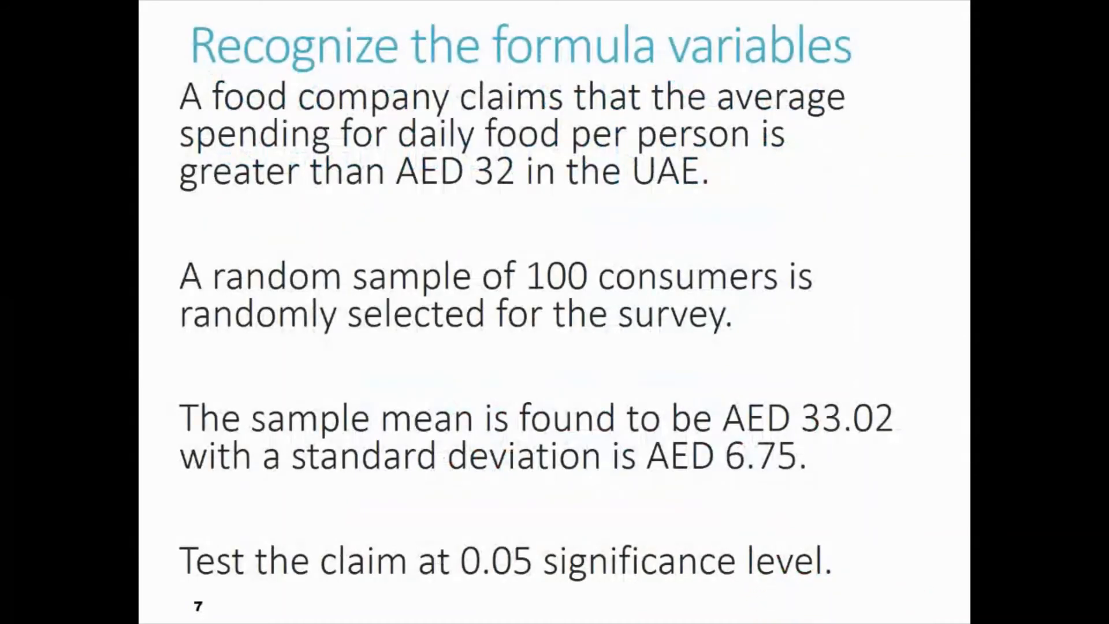